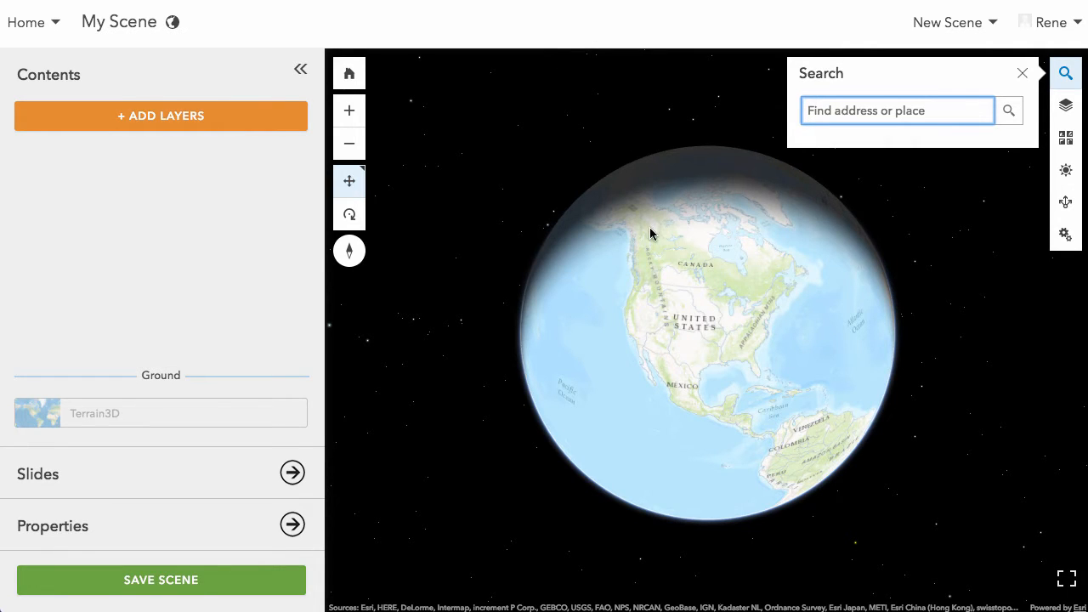
- Explore the globe around North America using both the pan and rotate navigation modes
{"action": "left_click", "coordinate": [695, 357]}
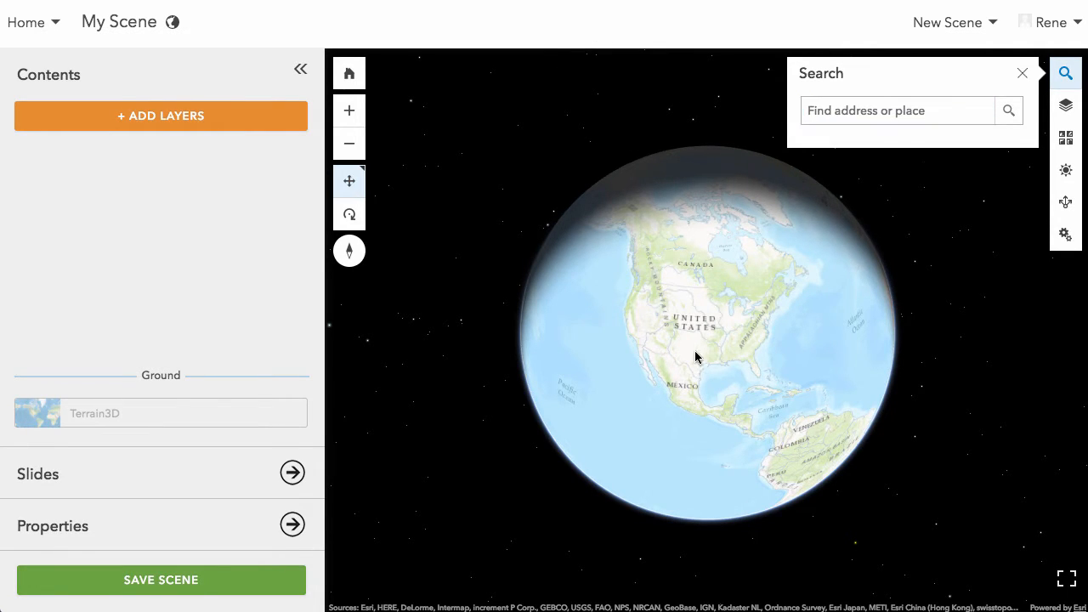
{"action": "left_click_drag", "start_coordinate": [696, 357], "coordinate": [722, 304]}
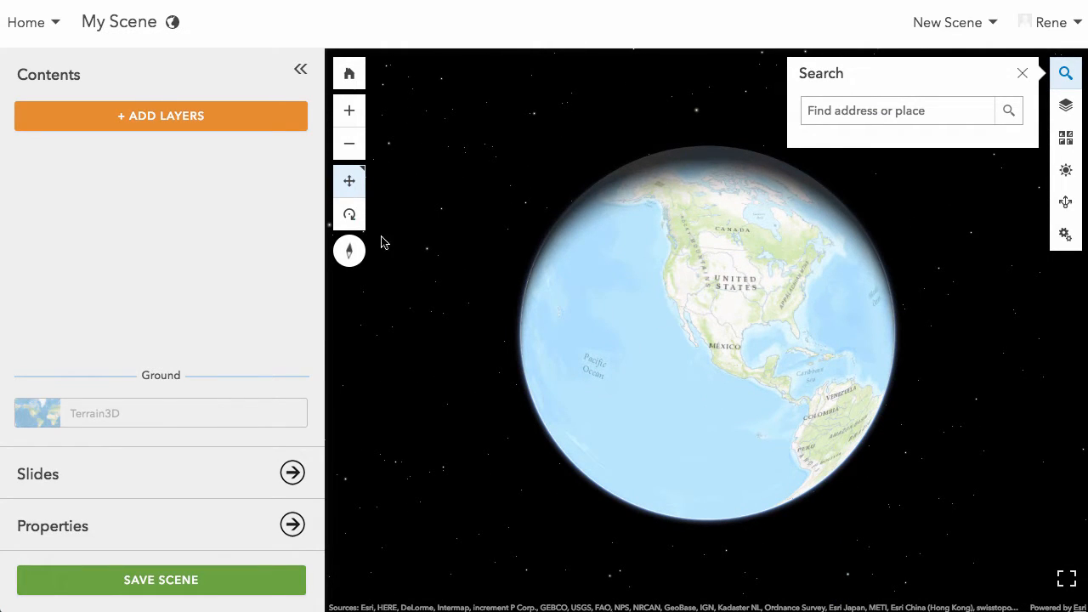
{"action": "left_click_drag", "start_coordinate": [660, 277], "coordinate": [626, 298]}
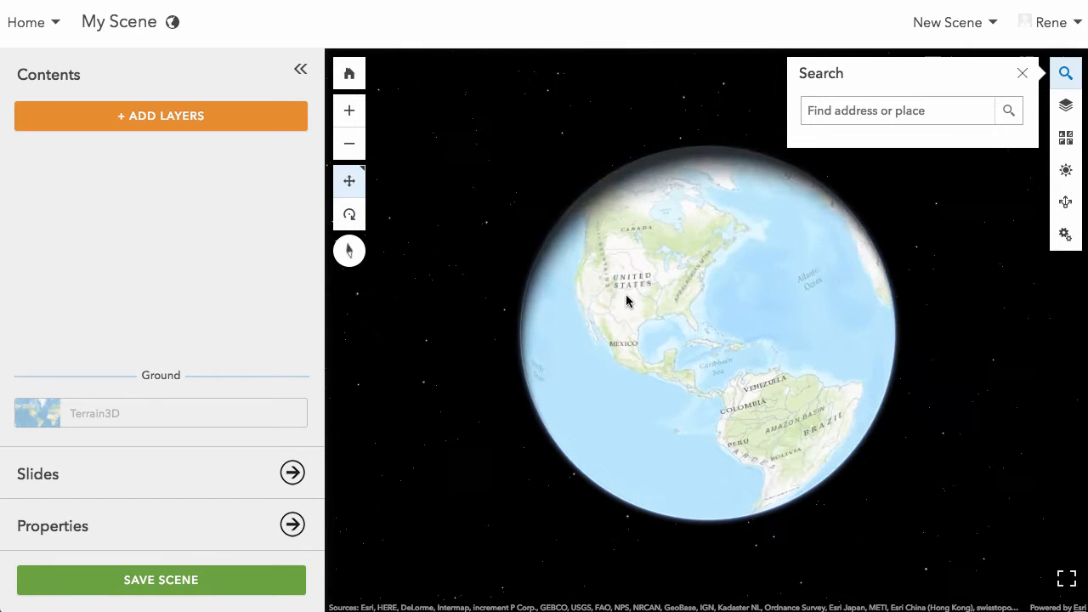
{"action": "left_click", "coordinate": [350, 216]}
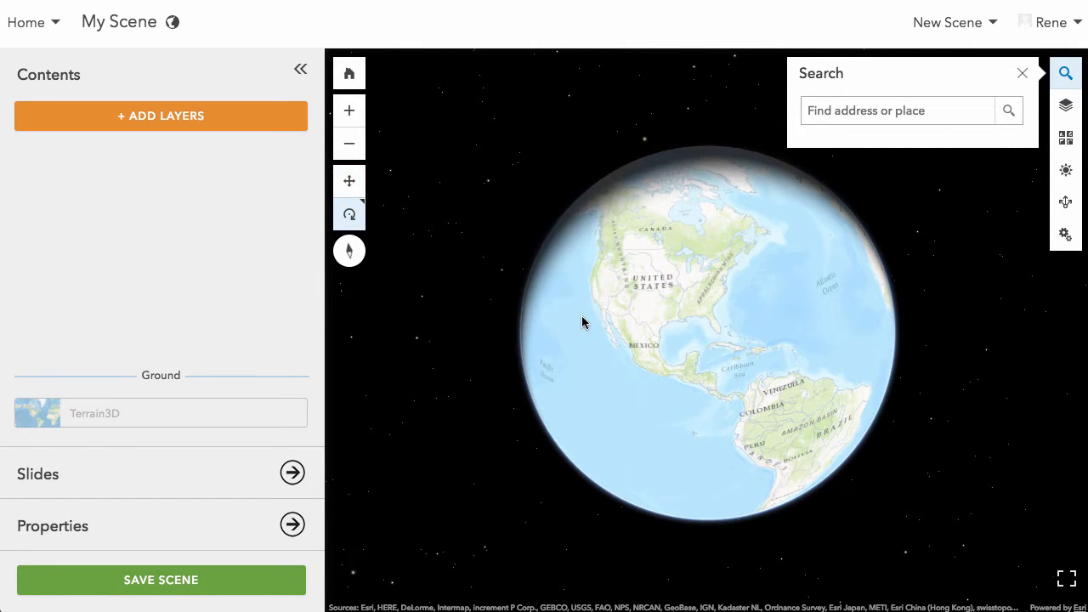
{"action": "left_click_drag", "start_coordinate": [583, 320], "coordinate": [944, 340]}
{"action": "left_click_drag", "start_coordinate": [714, 376], "coordinate": [794, 321]}
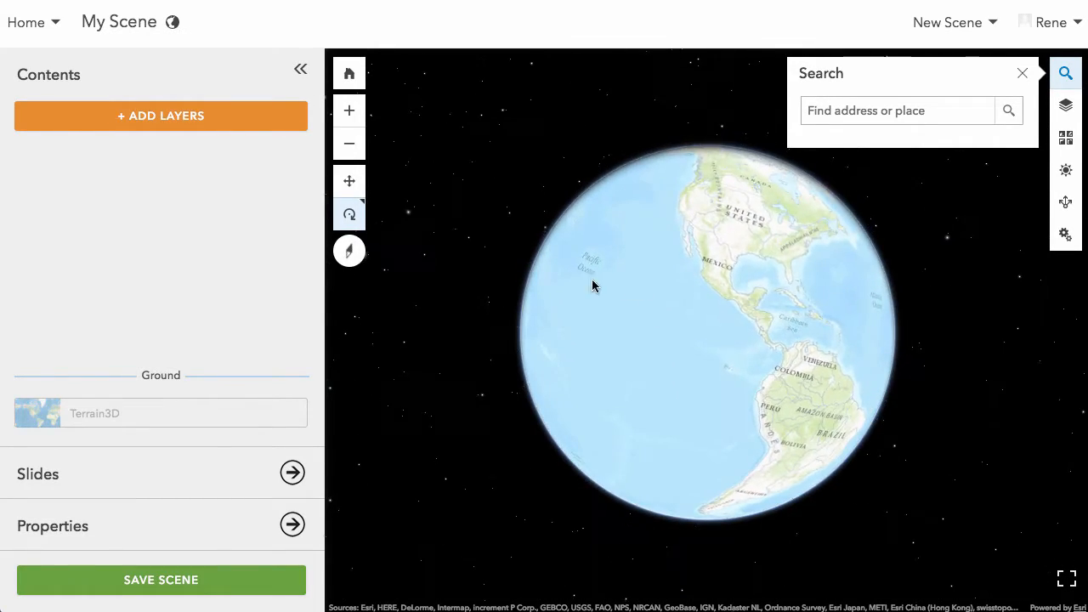
{"action": "left_click", "coordinate": [349, 181]}
{"action": "left_click_drag", "start_coordinate": [589, 267], "coordinate": [578, 369]}
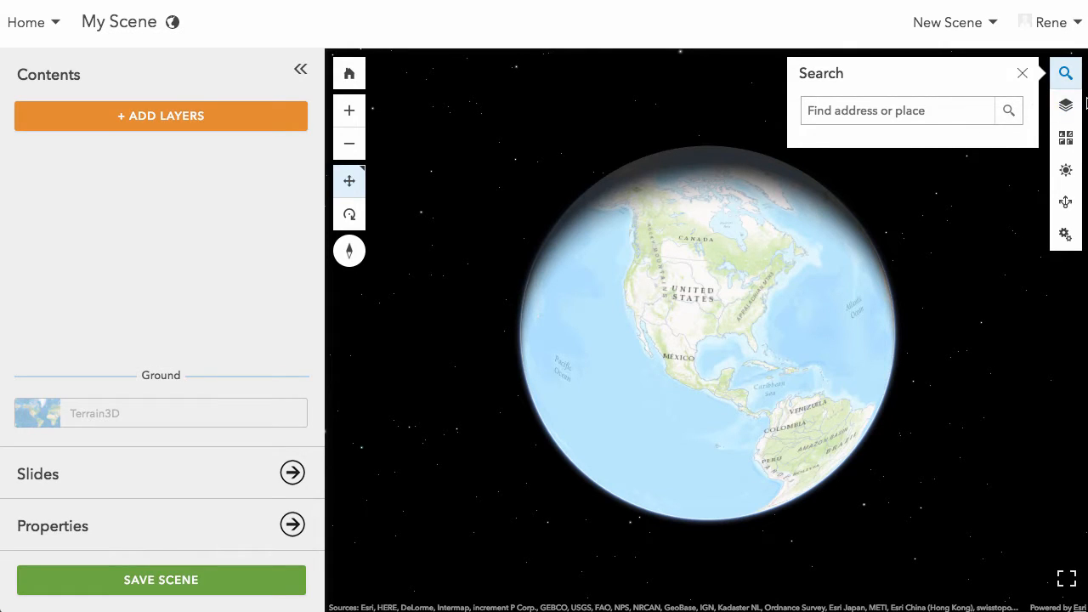
- Review the scene's layer list and legend
{"action": "left_click", "coordinate": [1075, 106]}
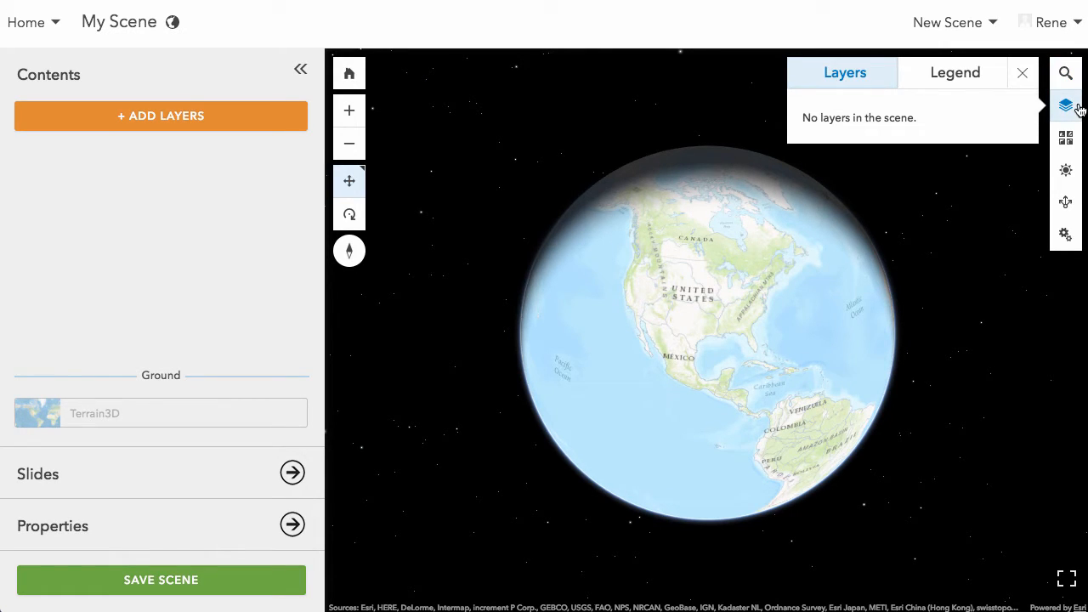
{"action": "left_click", "coordinate": [950, 74]}
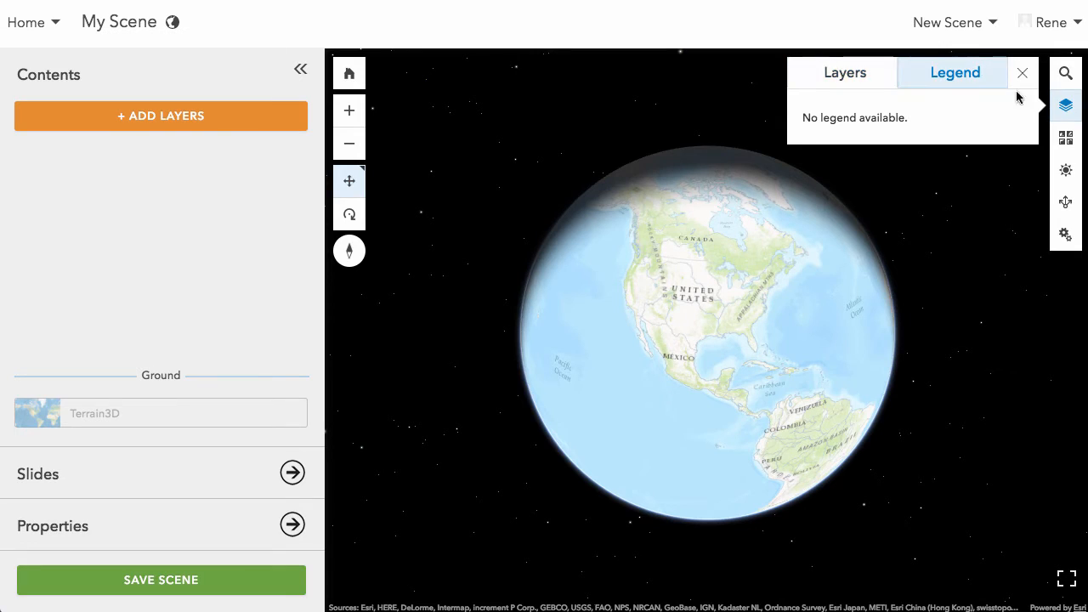
{"action": "left_click", "coordinate": [855, 77]}
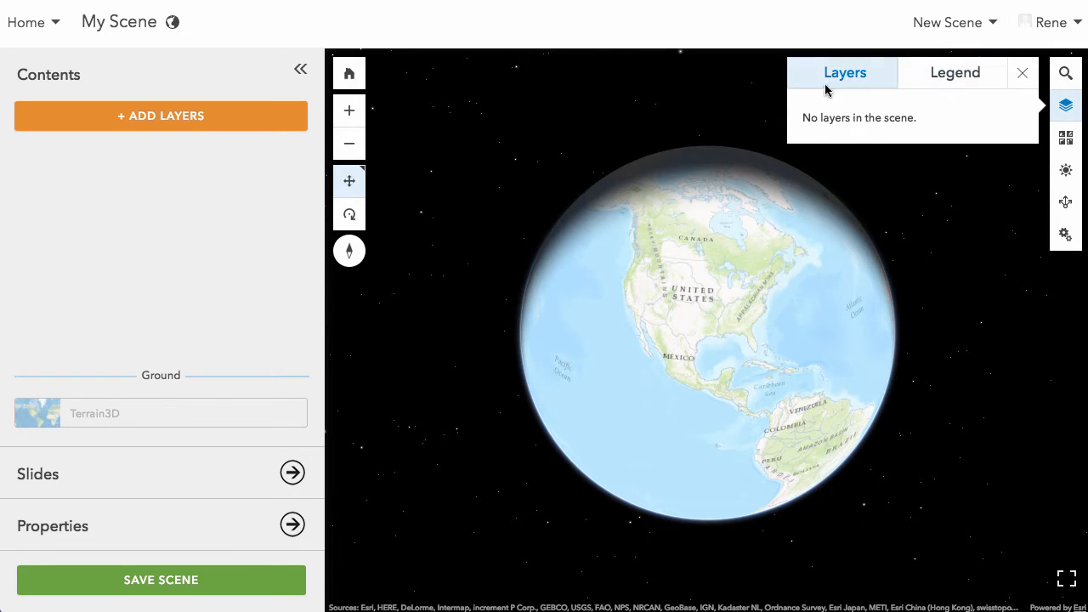
- Change the scene's basemap to Dark Gray Canvas and close the basemap gallery
{"action": "left_click", "coordinate": [1067, 141]}
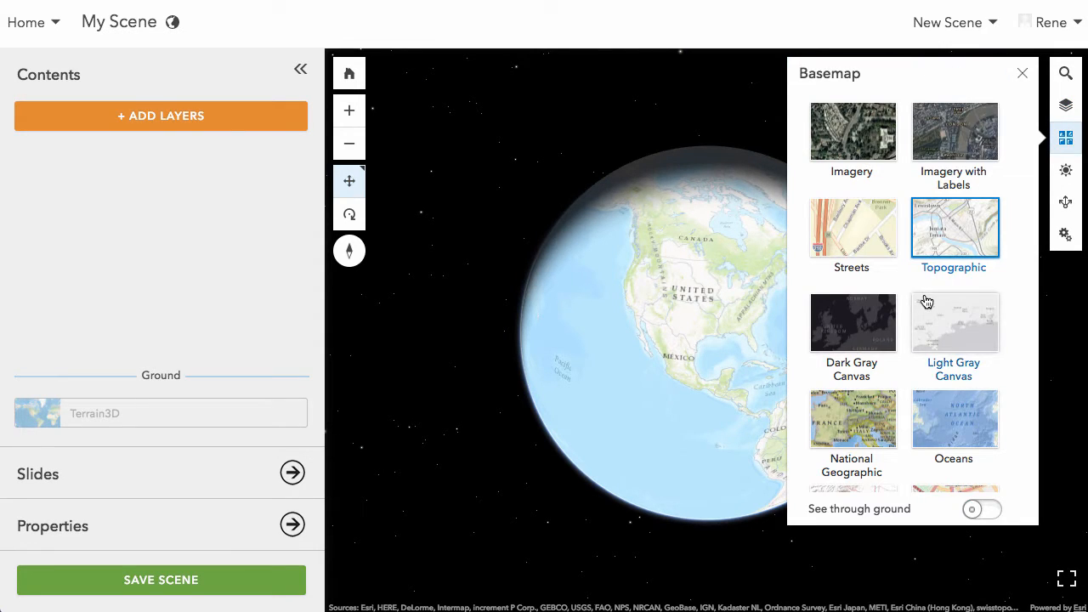
{"action": "scroll", "coordinate": [926, 301], "scroll_direction": "down", "scroll_amount": 3}
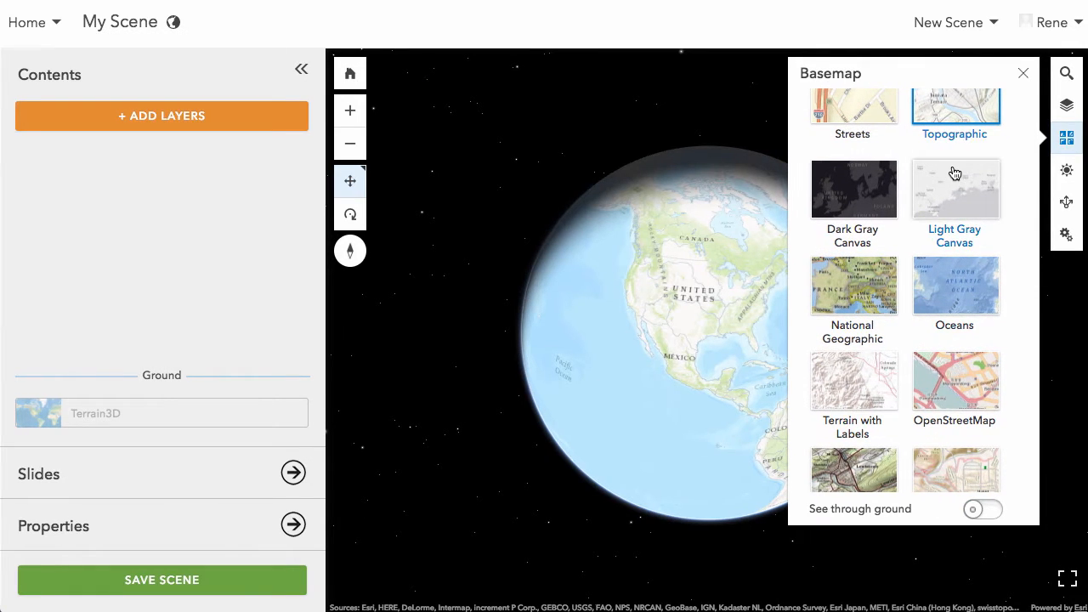
{"action": "left_click", "coordinate": [885, 204]}
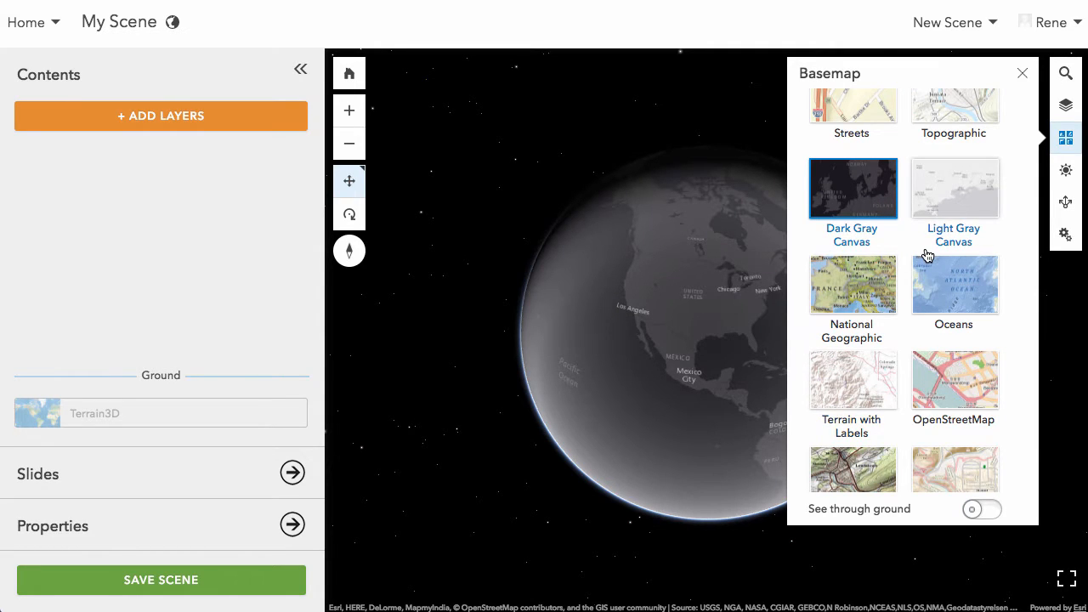
{"action": "scroll", "coordinate": [927, 256], "scroll_direction": "down", "scroll_amount": 1}
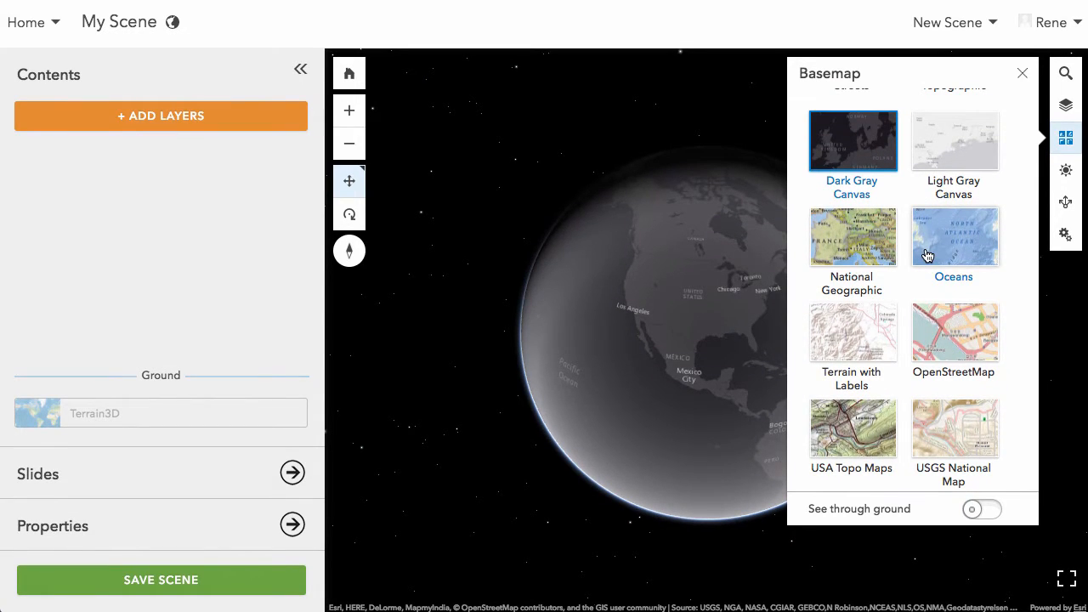
{"action": "left_click", "coordinate": [1023, 73]}
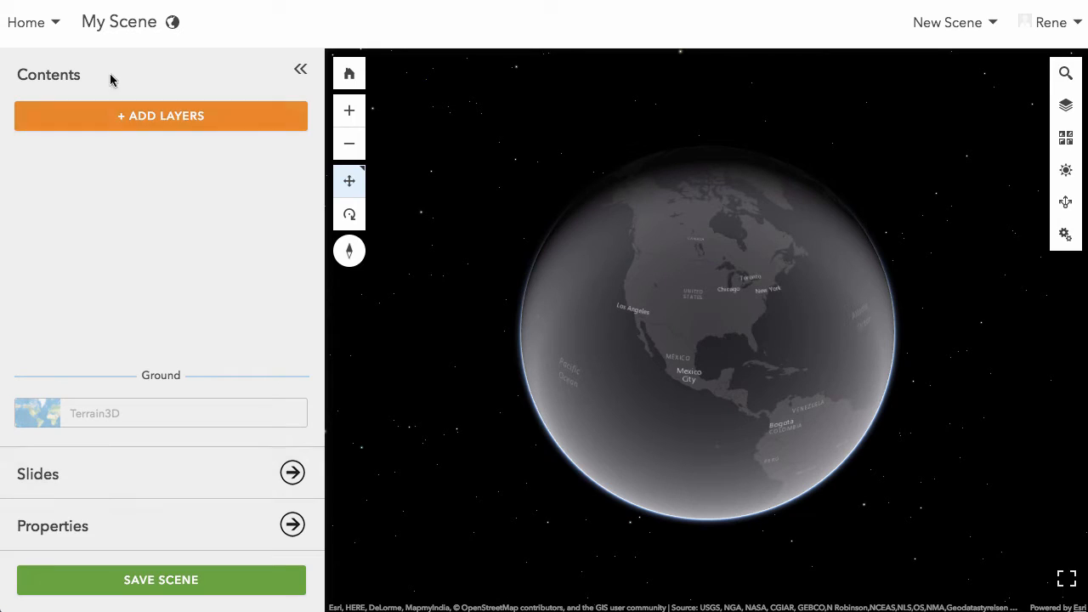
- Start adding layers, browse the available content and expand the Esri Featured Content list
{"action": "left_click", "coordinate": [161, 114]}
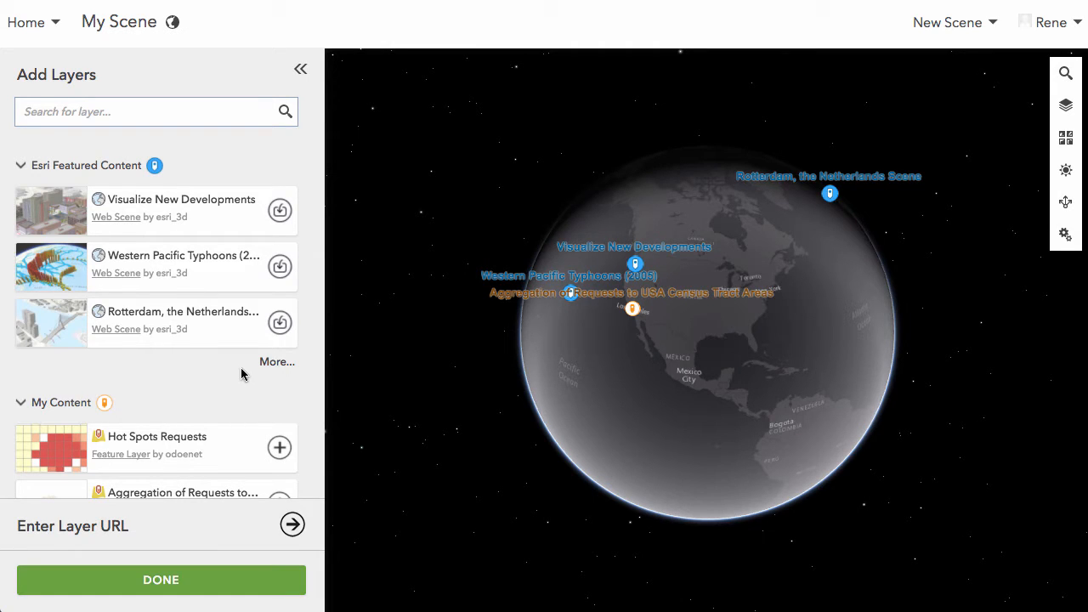
{"action": "scroll", "coordinate": [204, 412], "scroll_direction": "down", "scroll_amount": 1}
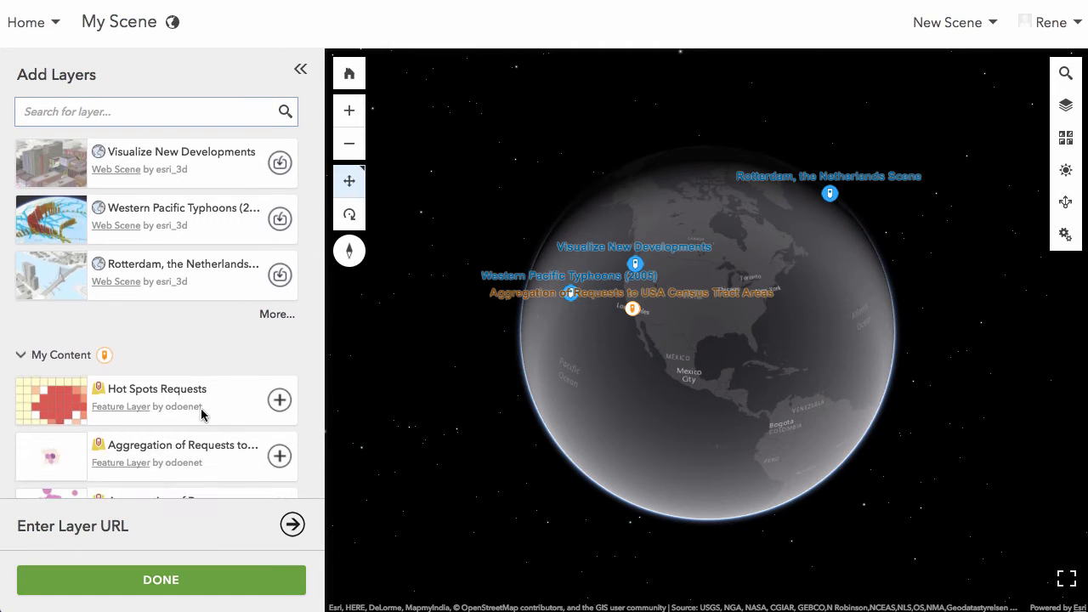
{"action": "scroll", "coordinate": [209, 413], "scroll_direction": "down", "scroll_amount": 3}
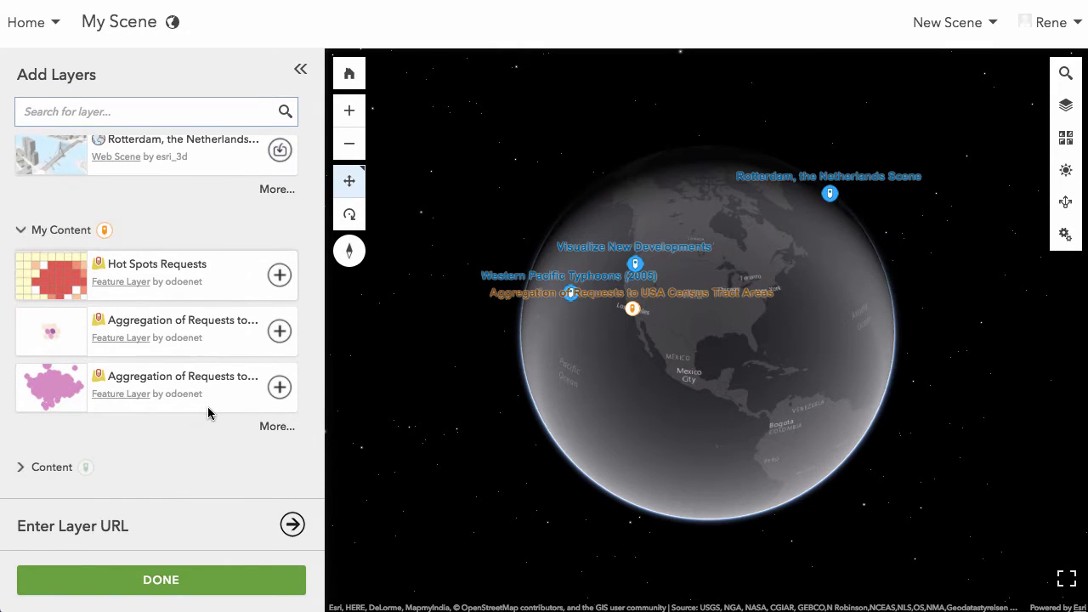
{"action": "scroll", "coordinate": [208, 413], "scroll_direction": "up", "scroll_amount": 4}
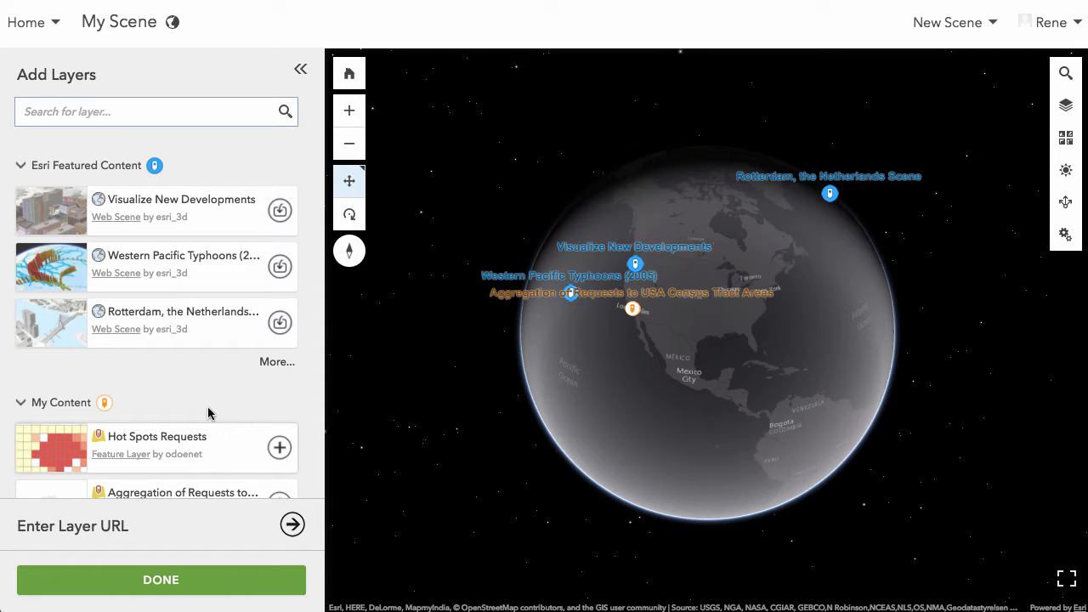
{"action": "left_click", "coordinate": [270, 363]}
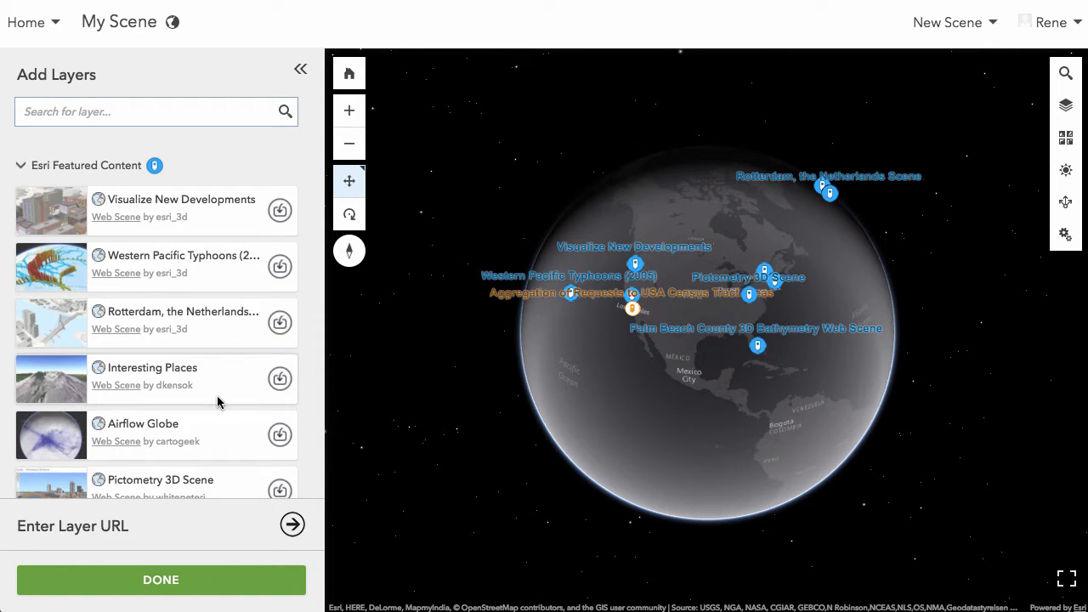
{"action": "scroll", "coordinate": [218, 400], "scroll_direction": "down", "scroll_amount": 2}
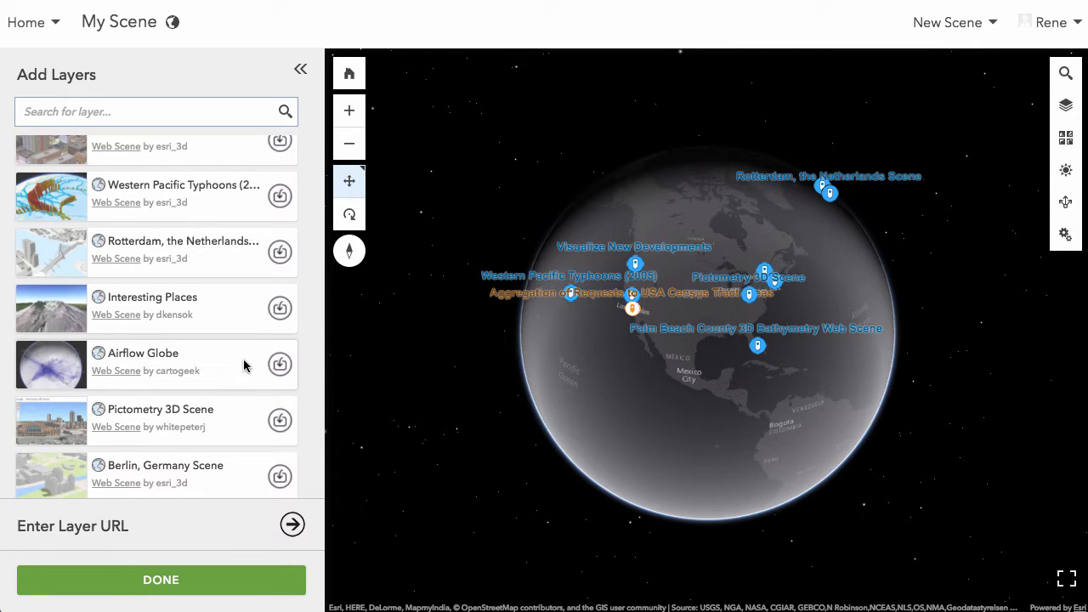
{"action": "scroll", "coordinate": [243, 365], "scroll_direction": "up", "scroll_amount": 2}
- Import the Visualize New Developments web scene from Esri Featured Content and finish adding layers
{"action": "mouse_move", "coordinate": [229, 226]}
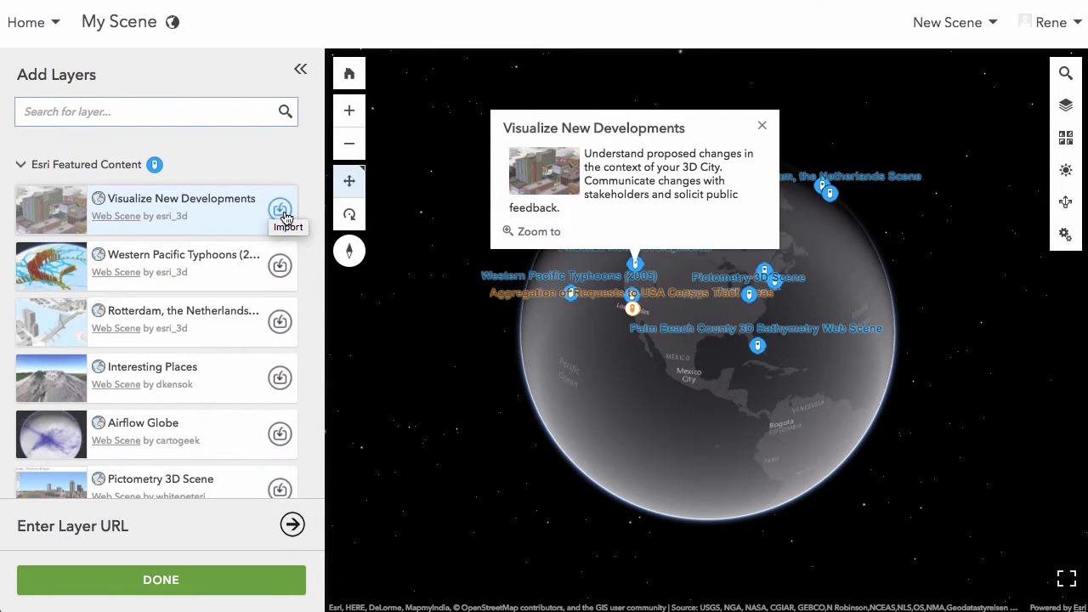
{"action": "scroll", "coordinate": [282, 214], "scroll_direction": "down", "scroll_amount": 1}
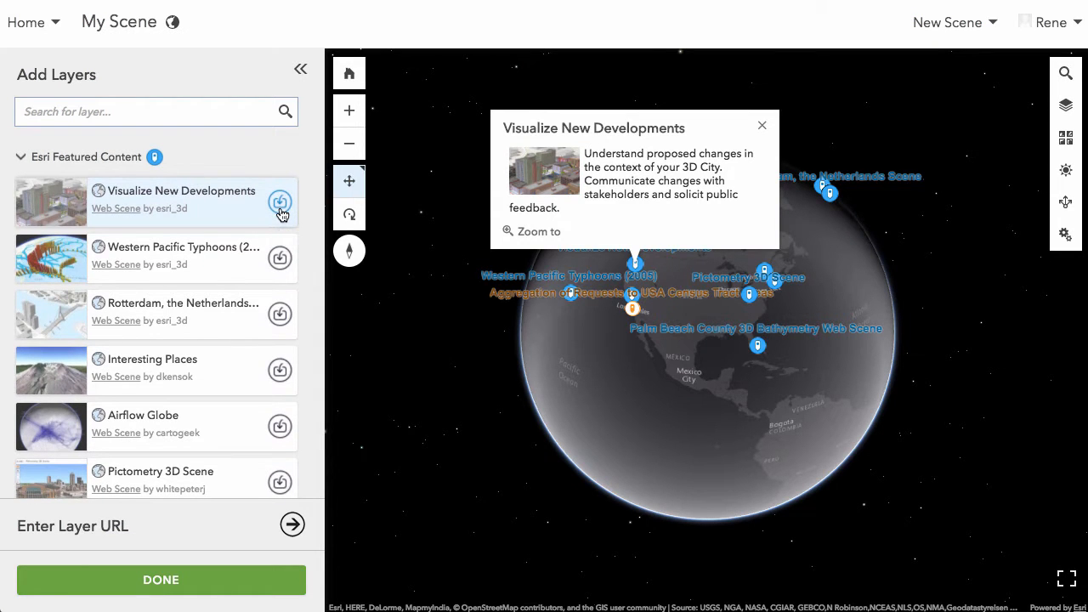
{"action": "left_click", "coordinate": [281, 205]}
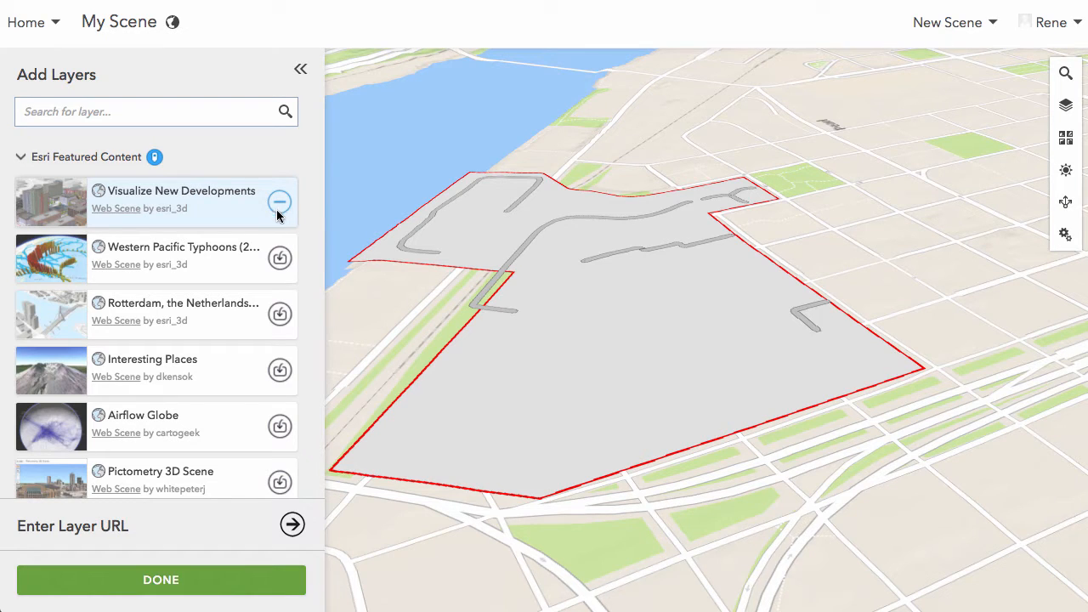
{"action": "left_click", "coordinate": [164, 582]}
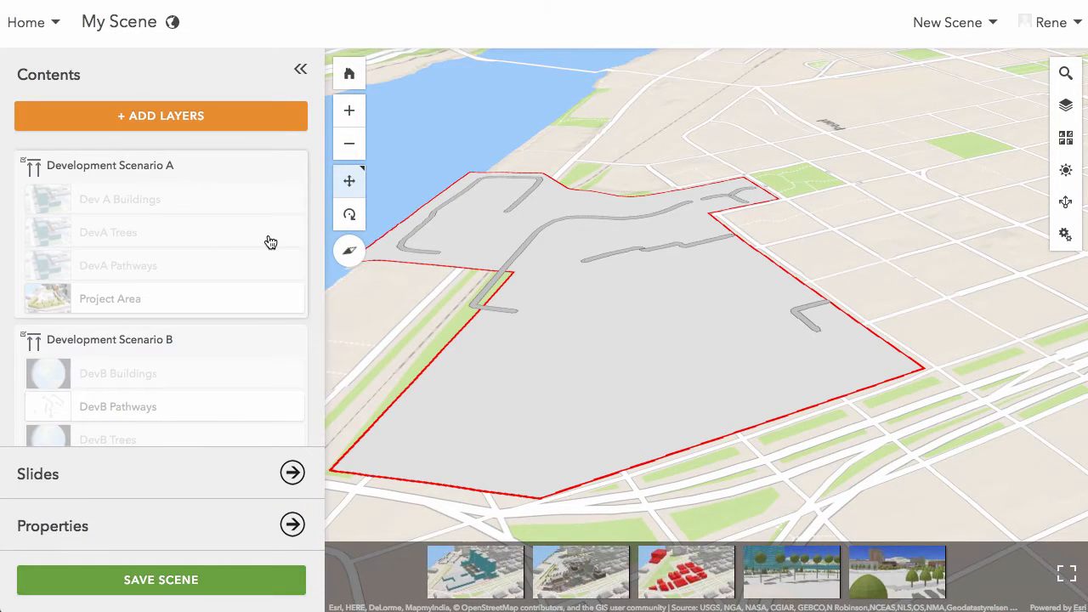
- Show the Scenario A slide of the imported development scene
{"action": "left_click_drag", "start_coordinate": [479, 344], "coordinate": [623, 328]}
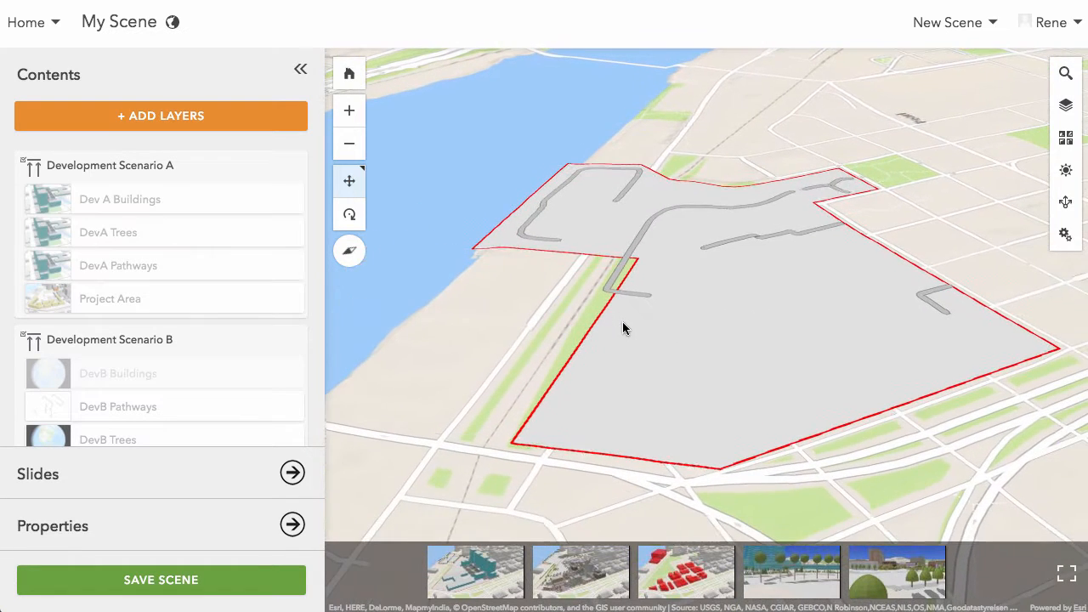
{"action": "left_click", "coordinate": [498, 575]}
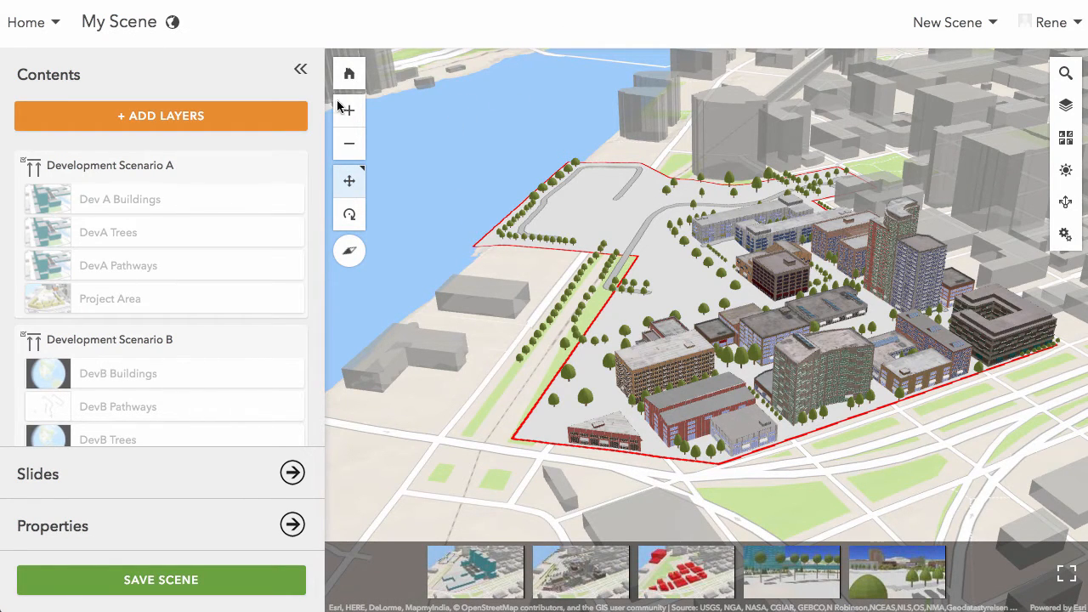
- Examine the textured development buildings up close, viewing the tall brown building with green balconies from several sides
{"action": "left_click", "coordinate": [349, 214]}
{"action": "left_click_drag", "start_coordinate": [840, 394], "coordinate": [721, 412]}
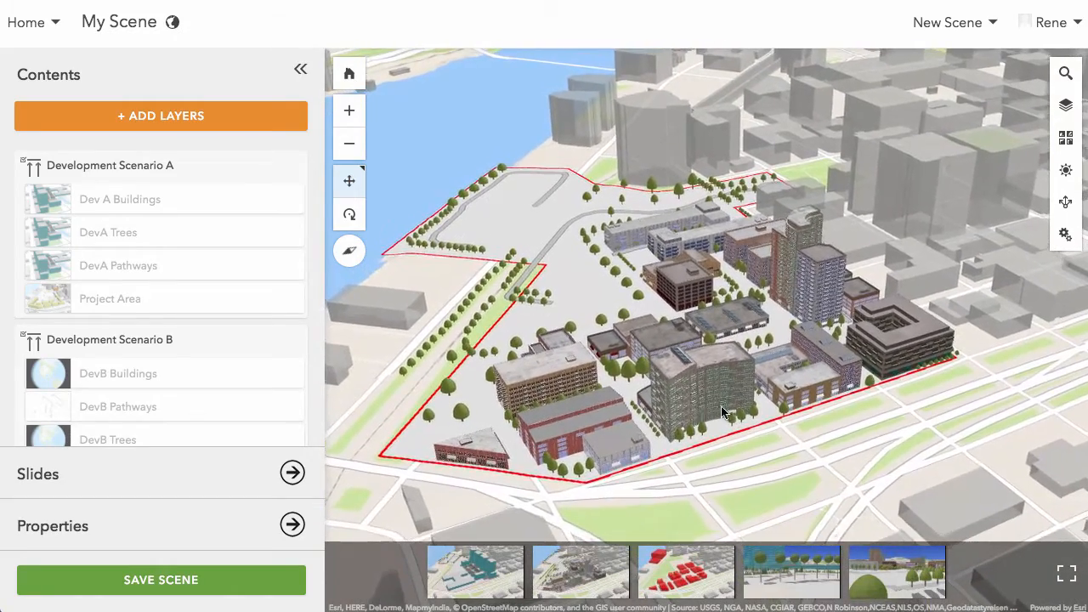
{"action": "scroll", "coordinate": [721, 413], "scroll_direction": "down", "scroll_amount": 4}
{"action": "scroll", "coordinate": [721, 413], "scroll_direction": "up", "scroll_amount": 2}
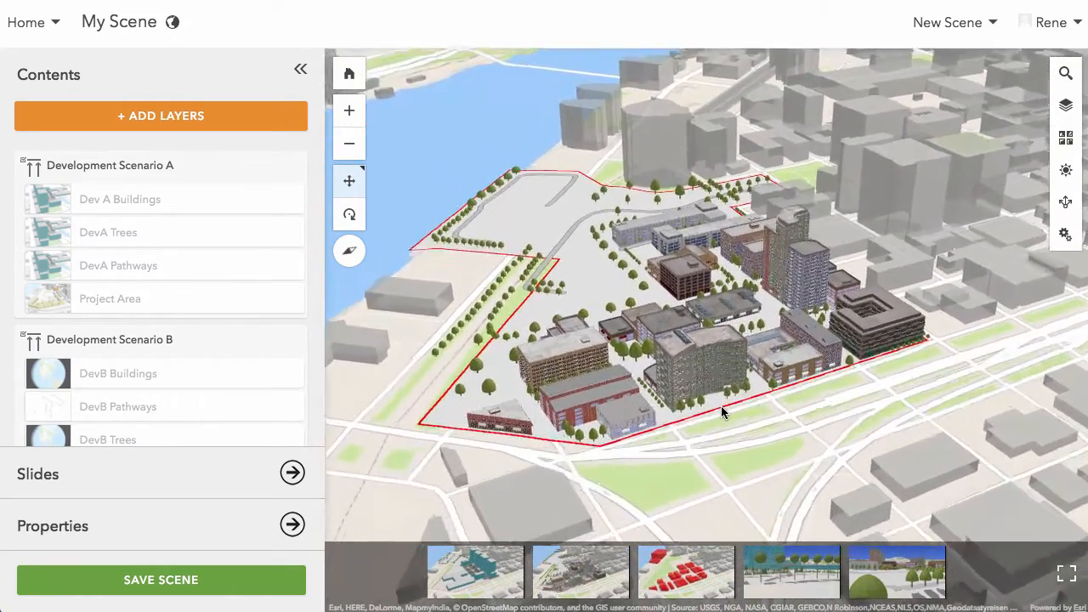
{"action": "scroll", "coordinate": [721, 407], "scroll_direction": "up", "scroll_amount": 5}
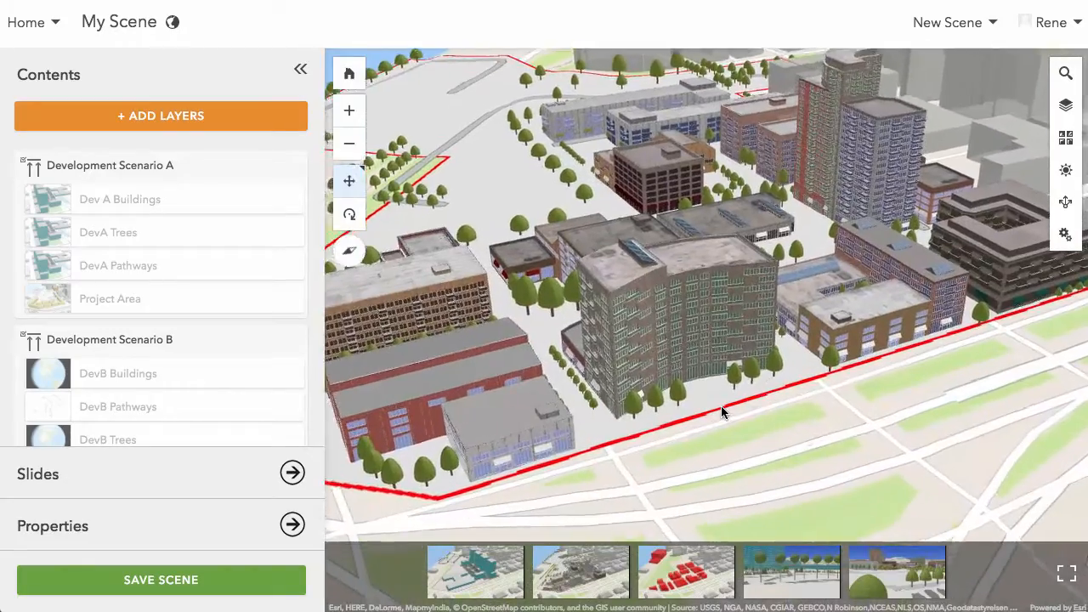
{"action": "scroll", "coordinate": [721, 406], "scroll_direction": "up", "scroll_amount": 8}
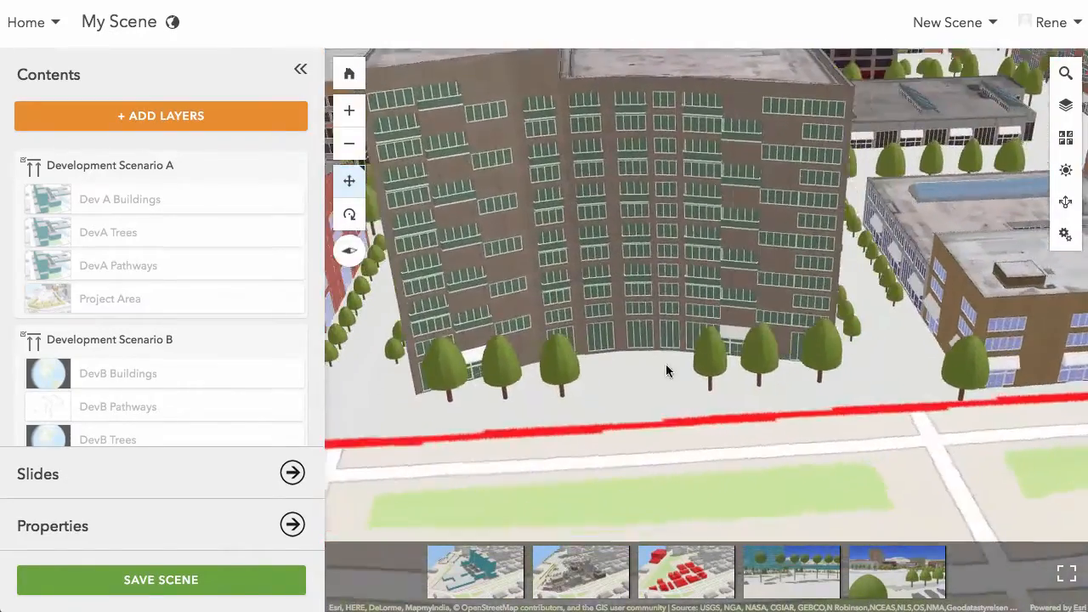
{"action": "right_click_drag", "start_coordinate": [666, 364], "coordinate": [803, 374]}
{"action": "right_click_drag", "start_coordinate": [680, 389], "coordinate": [783, 365]}
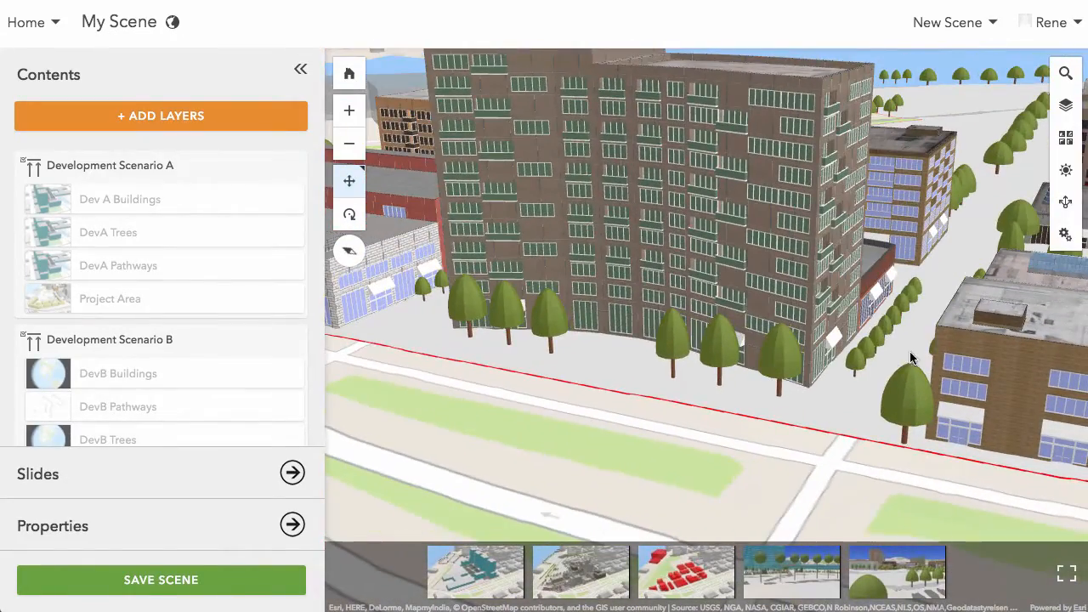
{"action": "right_click_drag", "start_coordinate": [703, 359], "coordinate": [908, 373]}
{"action": "mouse_move", "coordinate": [704, 381]}
{"action": "right_mouse_down"}
{"action": "mouse_move", "coordinate": [863, 379]}
{"action": "mouse_move", "coordinate": [887, 367]}
{"action": "right_mouse_up"}
{"action": "right_click_drag", "start_coordinate": [747, 369], "coordinate": [867, 371]}
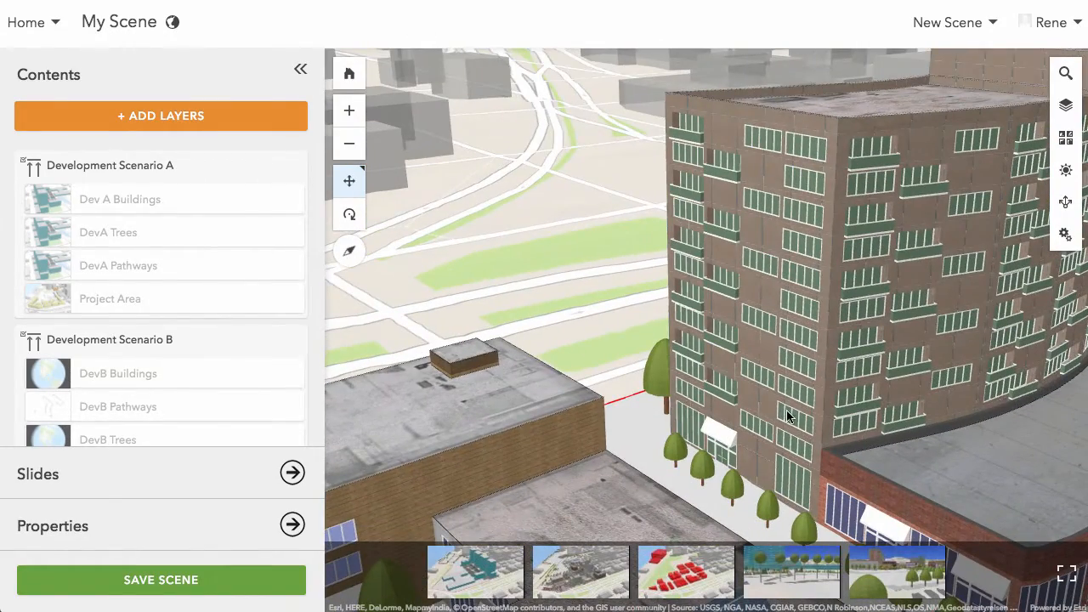
- Compare the development proposals by showing the Scenario A, Scenario B and proposed demolition slides in turn
{"action": "left_click", "coordinate": [499, 572]}
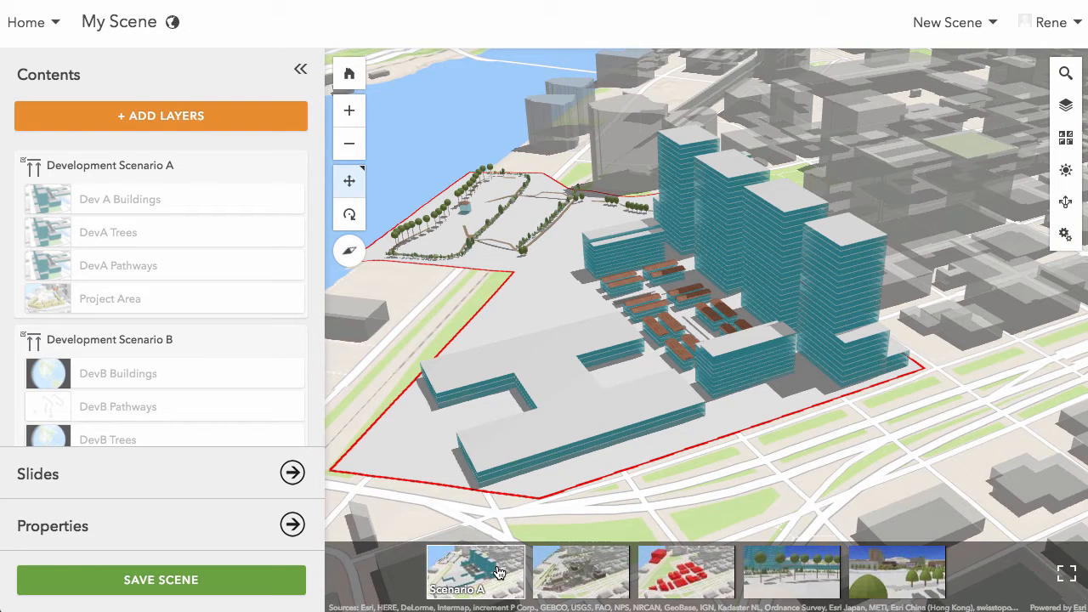
{"action": "left_click", "coordinate": [606, 579]}
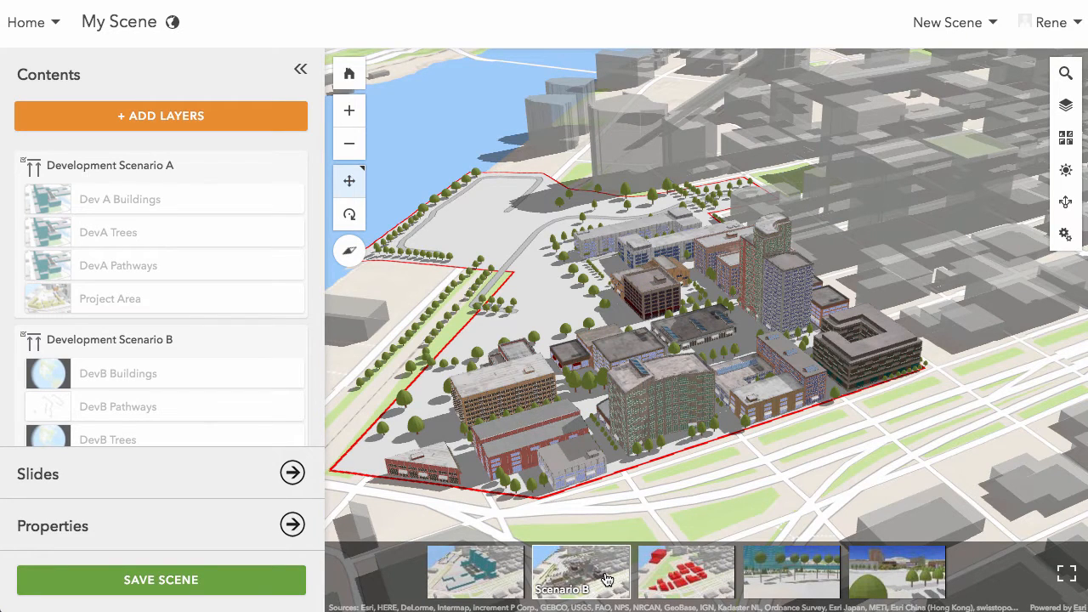
{"action": "left_click", "coordinate": [718, 593]}
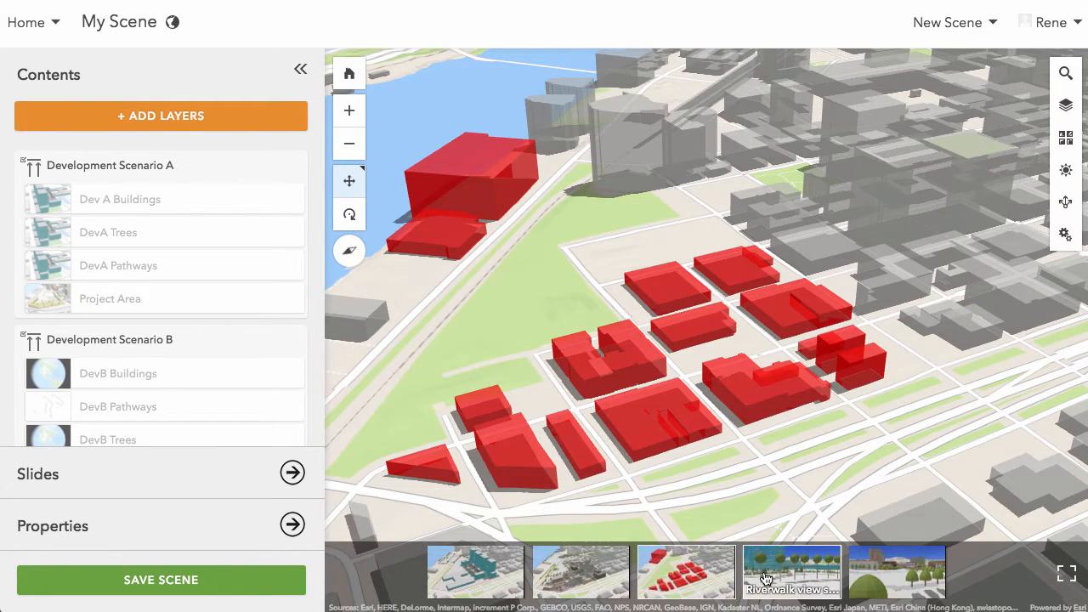
- Show the Riverwalk view slide, examine its trees and pavilion from several sides, and show the adjacent slide with textured buildings
{"action": "left_click", "coordinate": [814, 570]}
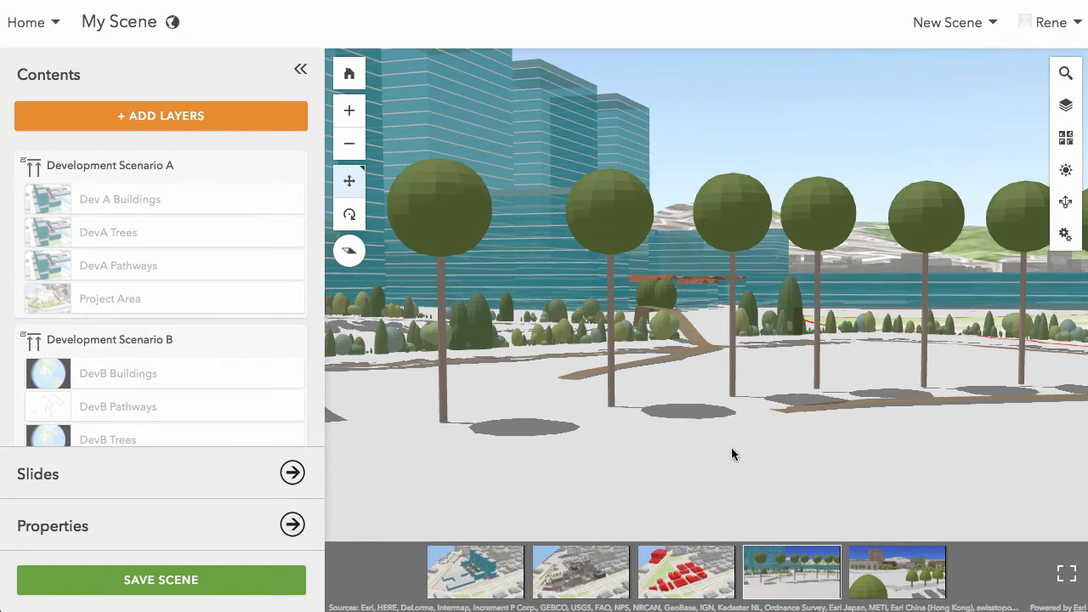
{"action": "scroll", "coordinate": [731, 447], "scroll_direction": "up", "scroll_amount": 5}
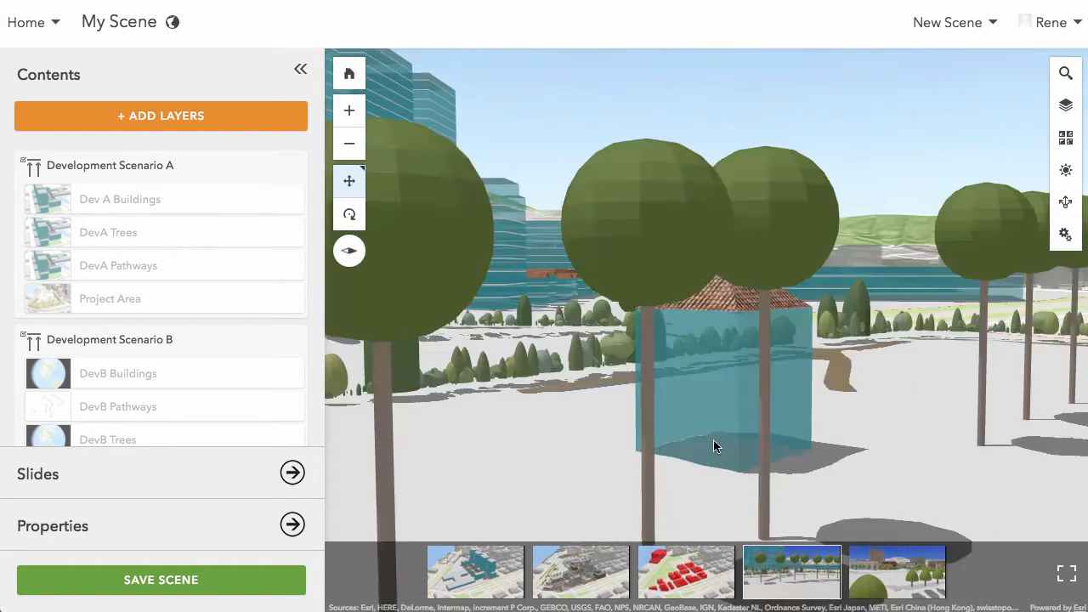
{"action": "left_click_drag", "start_coordinate": [833, 429], "coordinate": [733, 422]}
{"action": "left_click", "coordinate": [349, 215]}
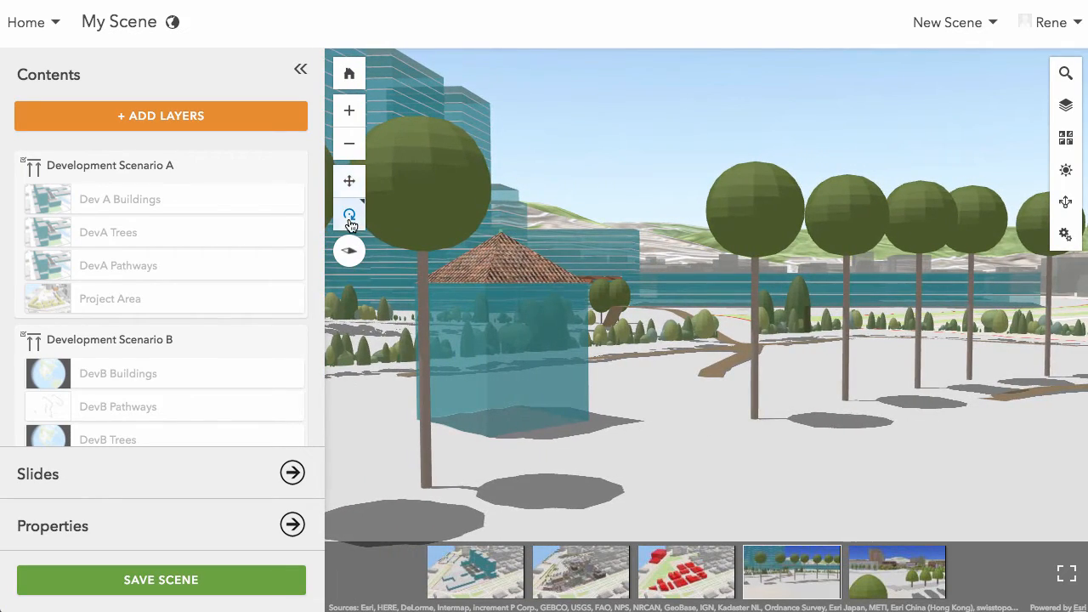
{"action": "left_click_drag", "start_coordinate": [849, 292], "coordinate": [503, 262]}
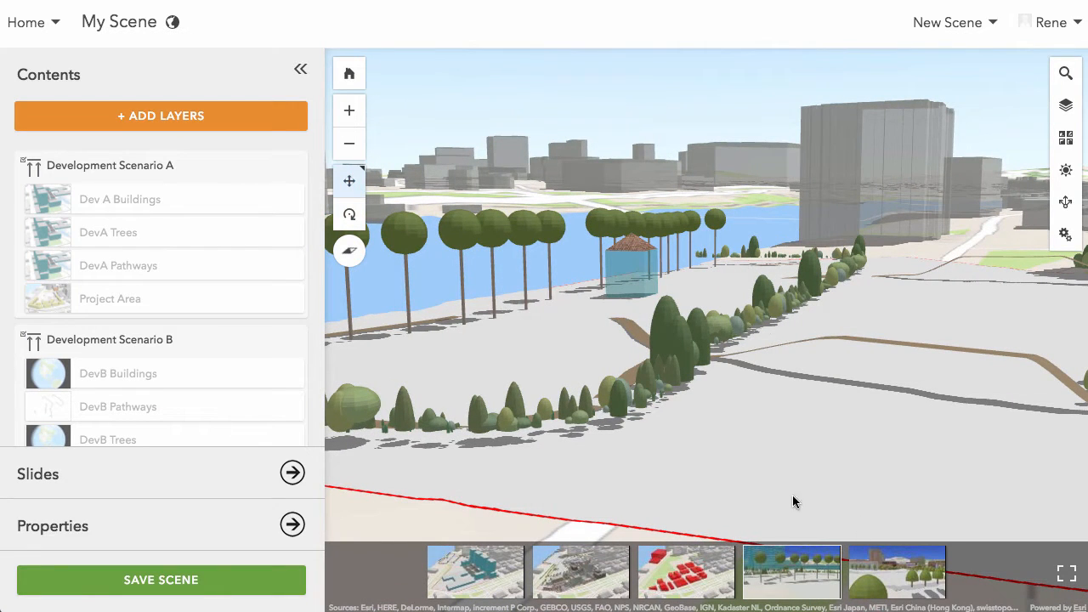
{"action": "left_click", "coordinate": [893, 584]}
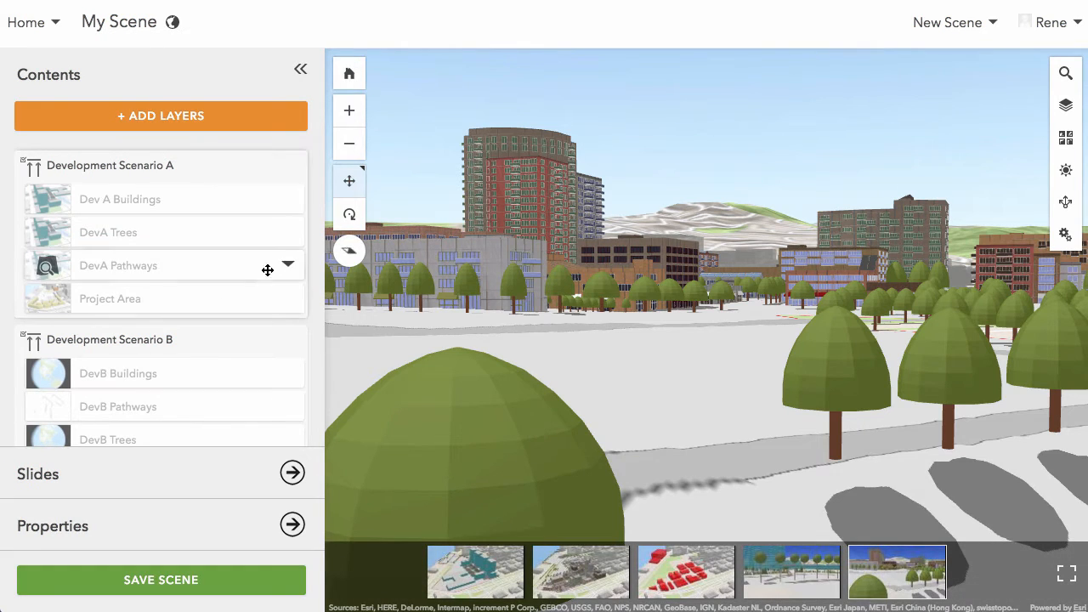
- Remove the Development Scenario A and Development Scenario B layer groups from the scene
{"action": "left_click", "coordinate": [286, 169]}
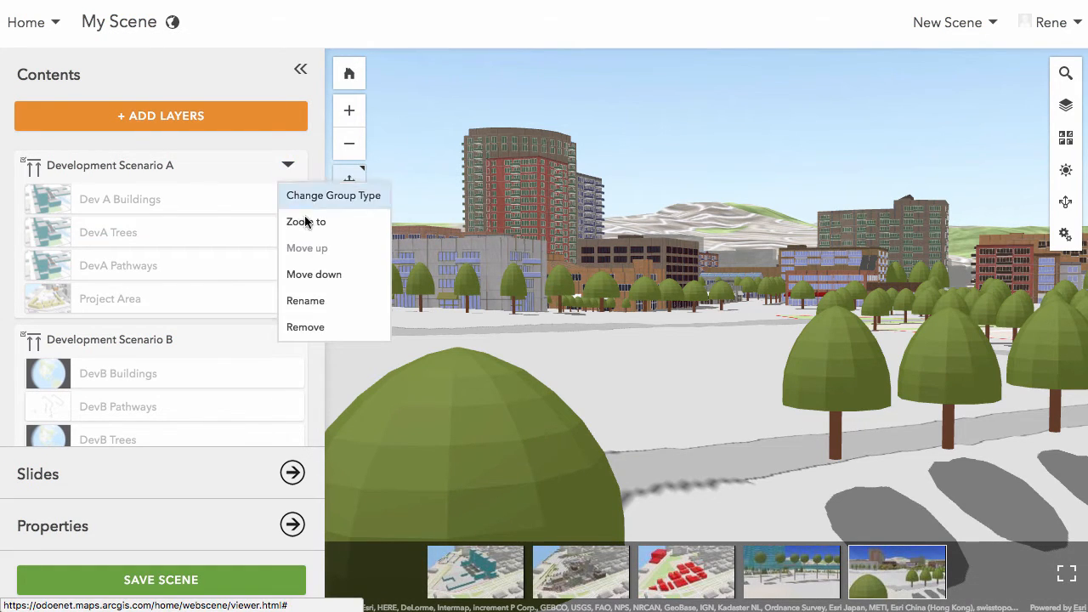
{"action": "left_click", "coordinate": [305, 328]}
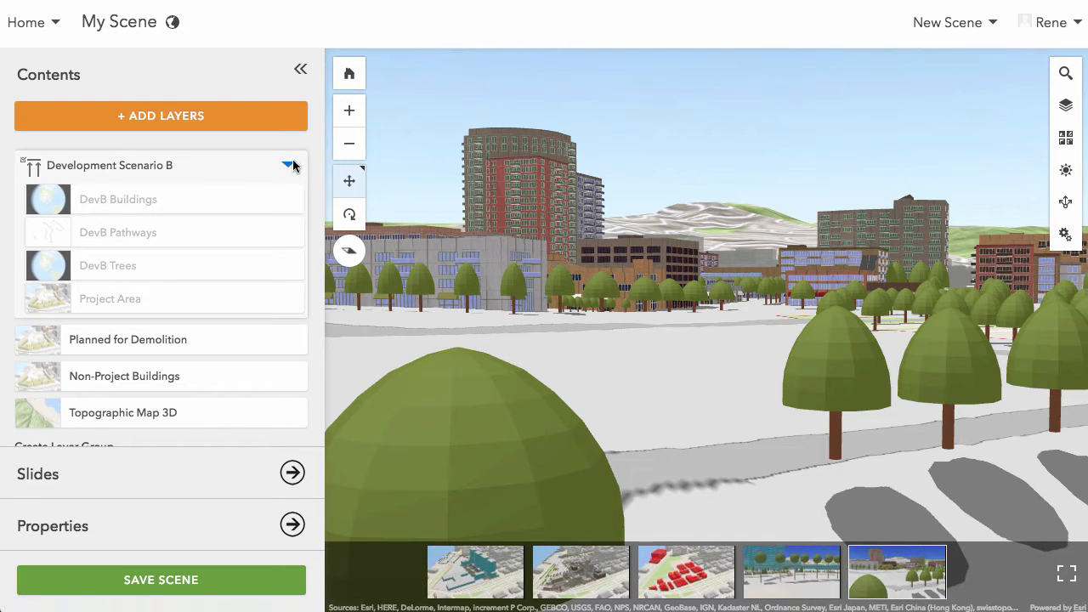
{"action": "left_click", "coordinate": [289, 166]}
{"action": "left_click", "coordinate": [314, 327]}
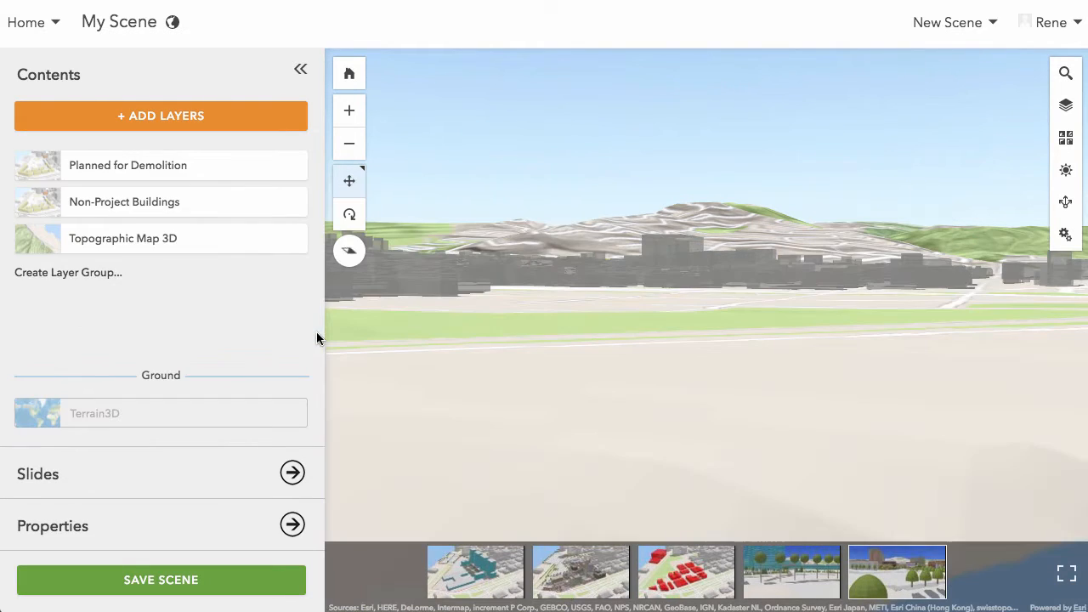
- Remove the Planned for Demolition, Non-Project Buildings and Topographic Map 3D layers from the scene contents
{"action": "left_click", "coordinate": [293, 166]}
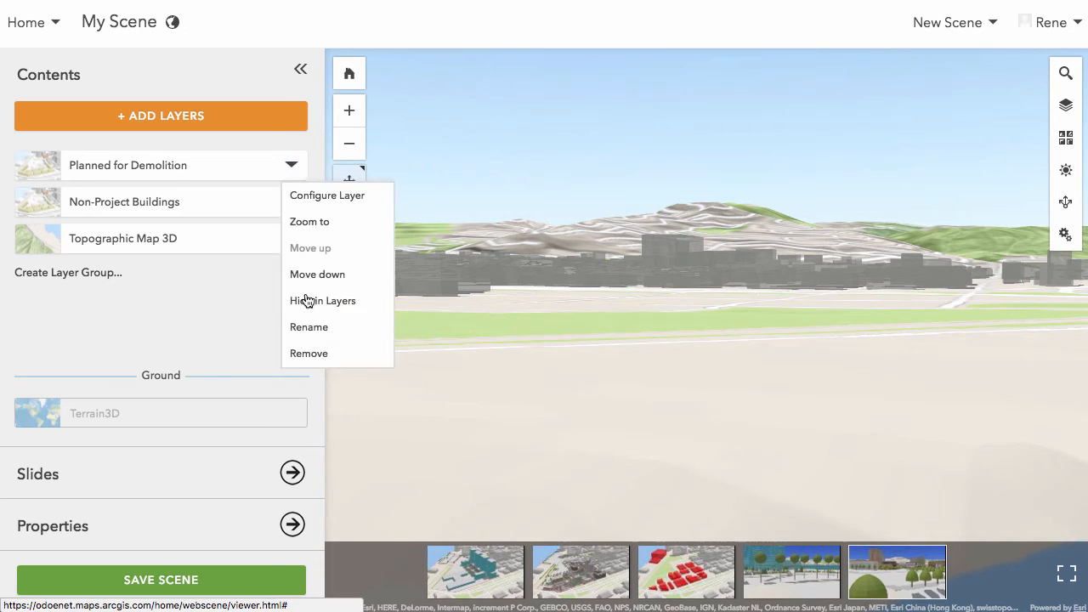
{"action": "left_click", "coordinate": [313, 353]}
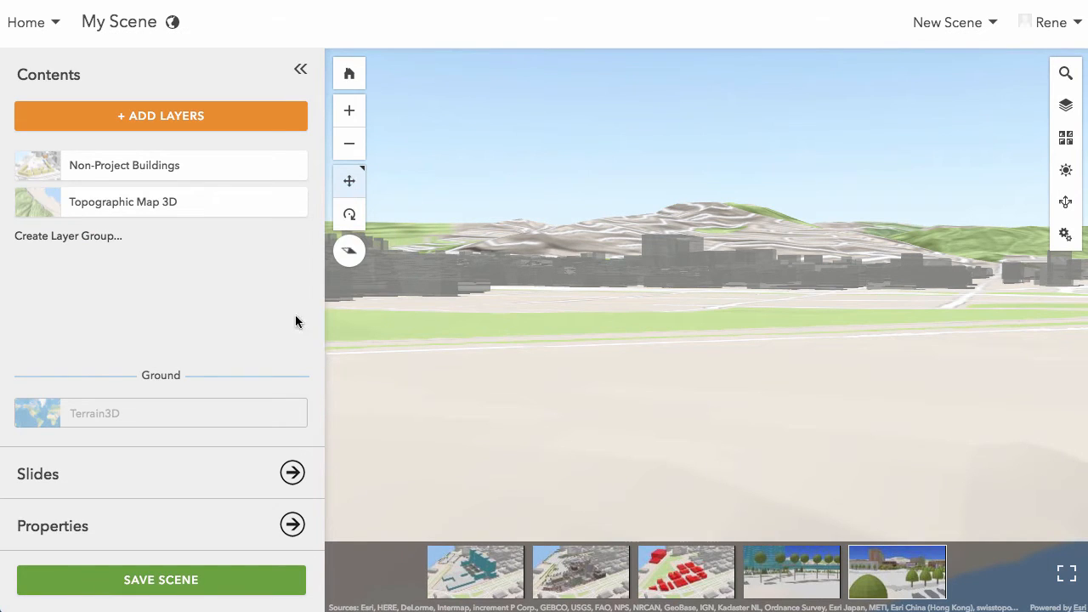
{"action": "left_click", "coordinate": [291, 166]}
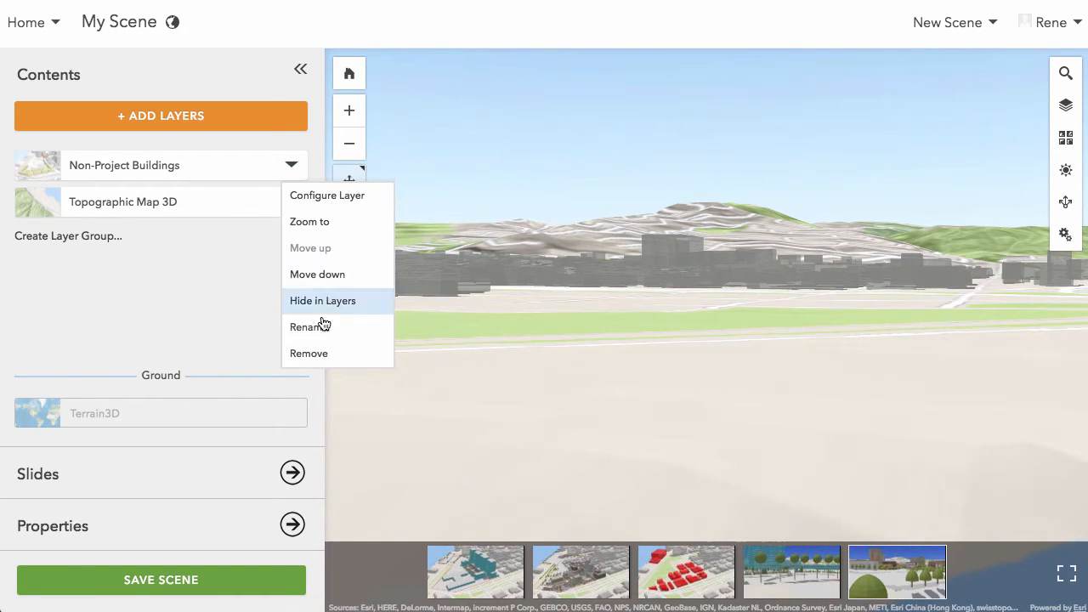
{"action": "left_click", "coordinate": [323, 359]}
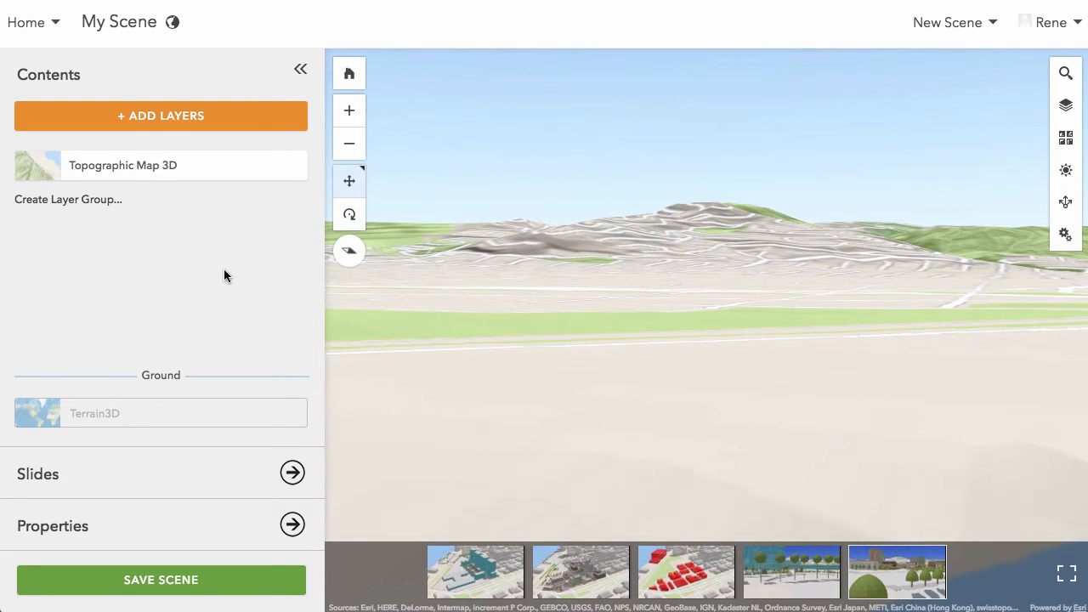
{"action": "left_click", "coordinate": [290, 166]}
{"action": "left_click", "coordinate": [319, 353]}
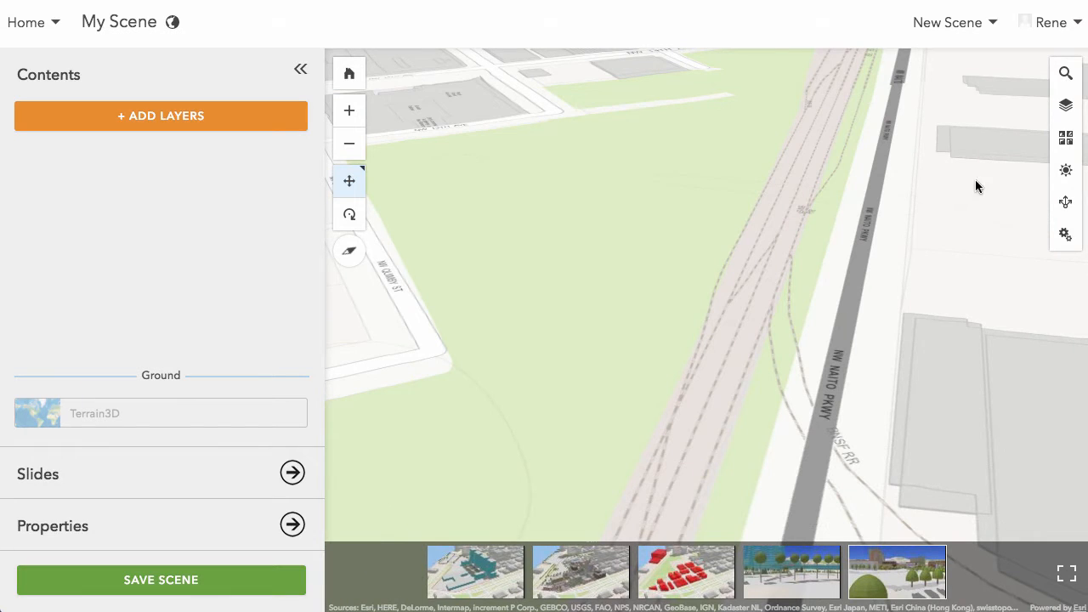
- Set the basemap of the emptied scene to Light Gray Canvas and close the basemap gallery
{"action": "left_click", "coordinate": [1066, 137]}
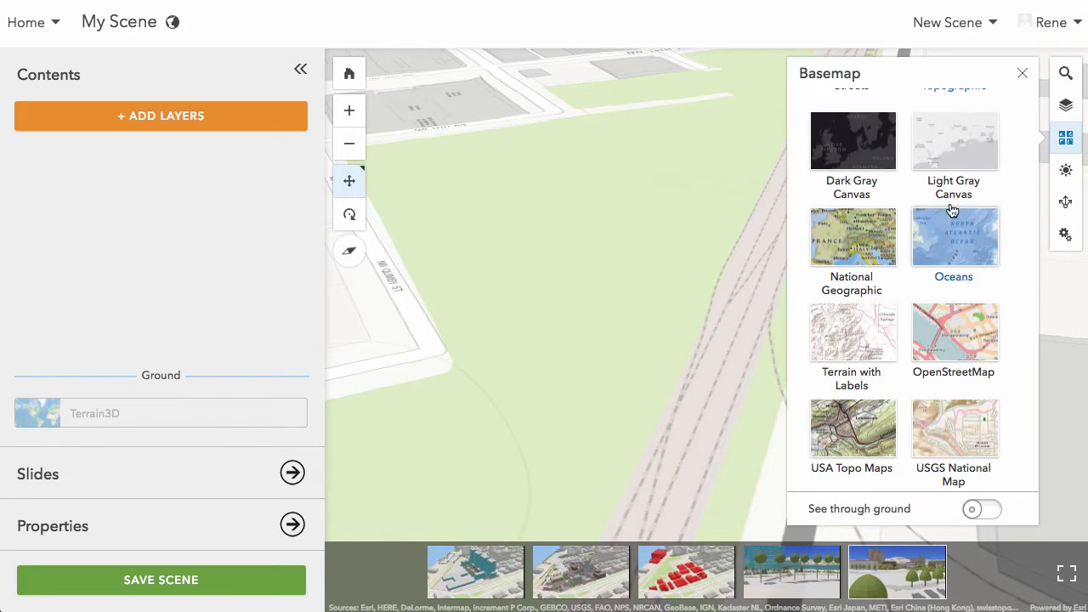
{"action": "scroll", "coordinate": [972, 383], "scroll_direction": "up", "scroll_amount": 4}
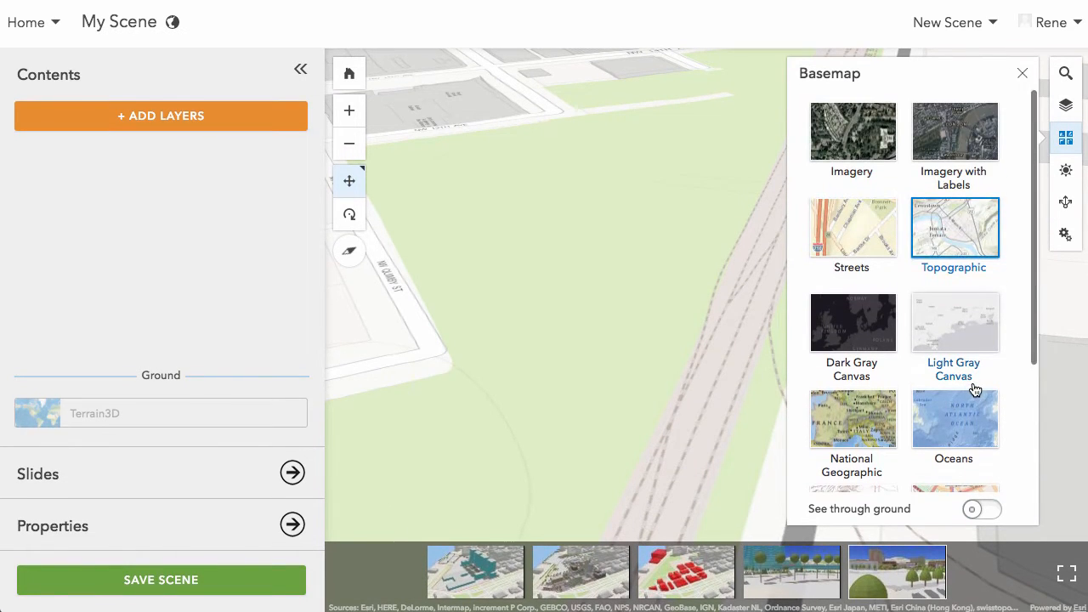
{"action": "left_click", "coordinate": [965, 343]}
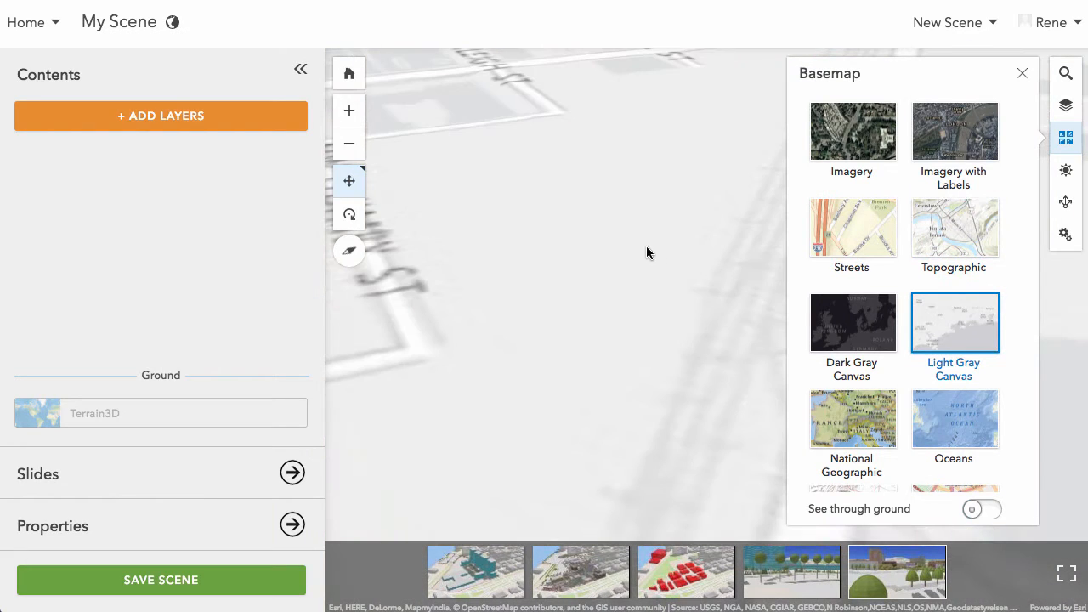
{"action": "left_click", "coordinate": [1068, 141]}
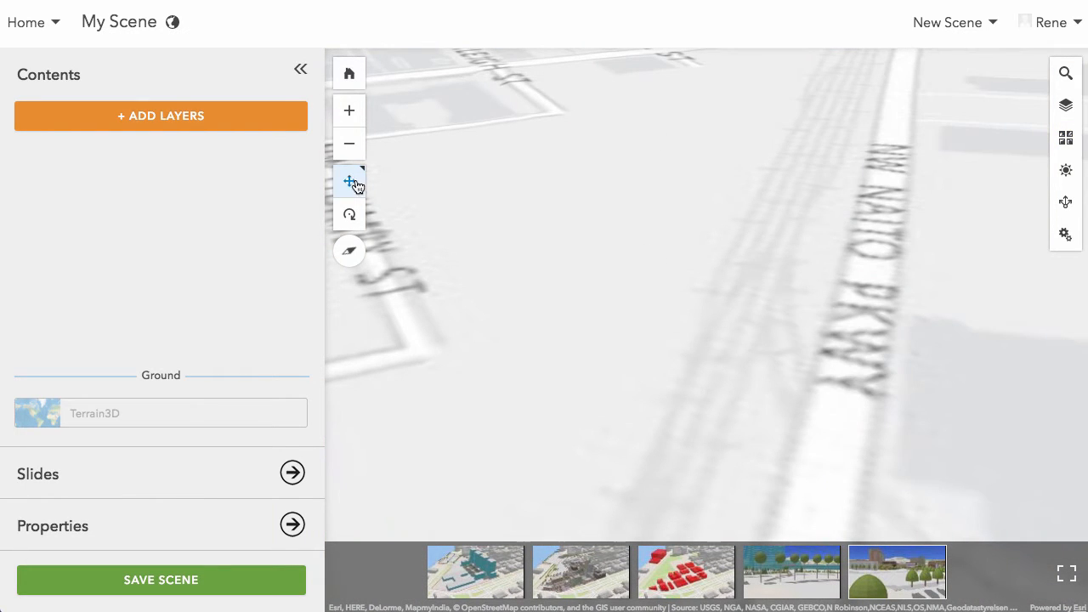
- Return to the global view, import the Portland, Oregon USA Scene as layers and finish adding layers
{"action": "left_click", "coordinate": [348, 74]}
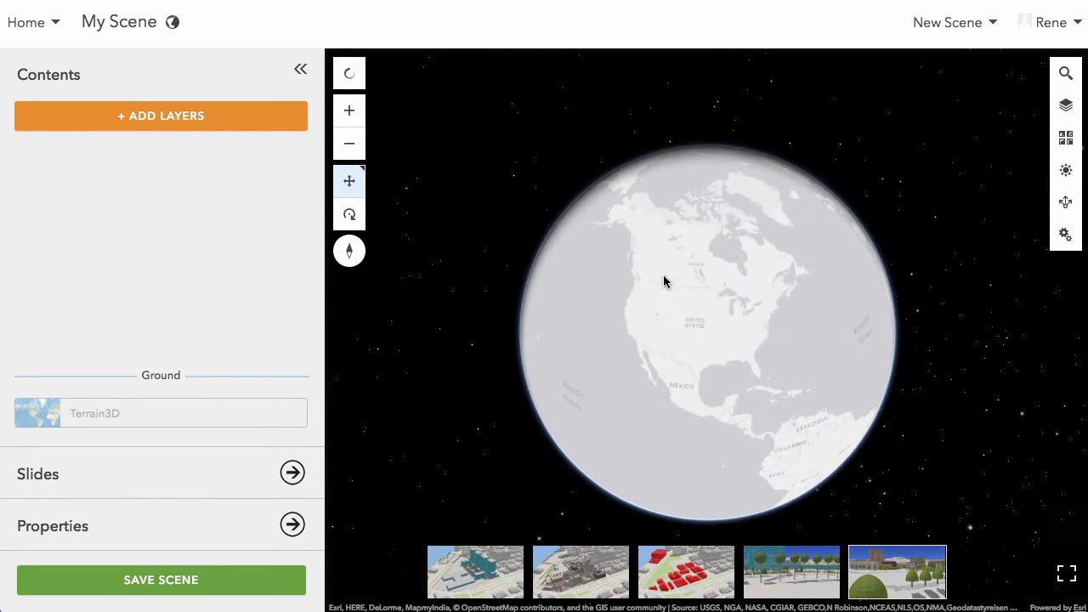
{"action": "left_click", "coordinate": [260, 116]}
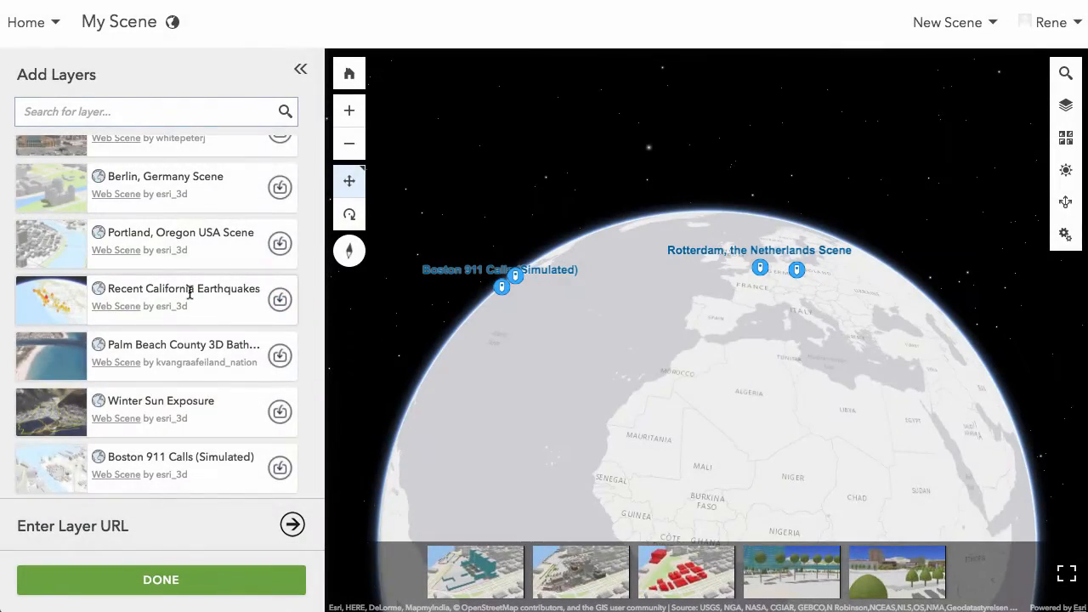
{"action": "scroll", "coordinate": [190, 291], "scroll_direction": "up", "scroll_amount": 2}
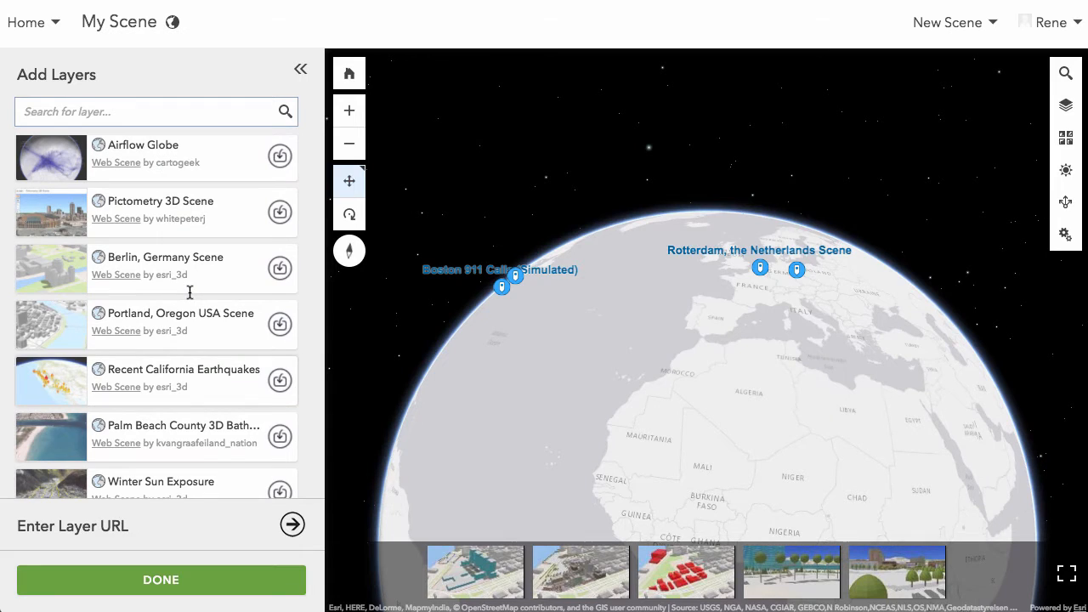
{"action": "left_click", "coordinate": [283, 332]}
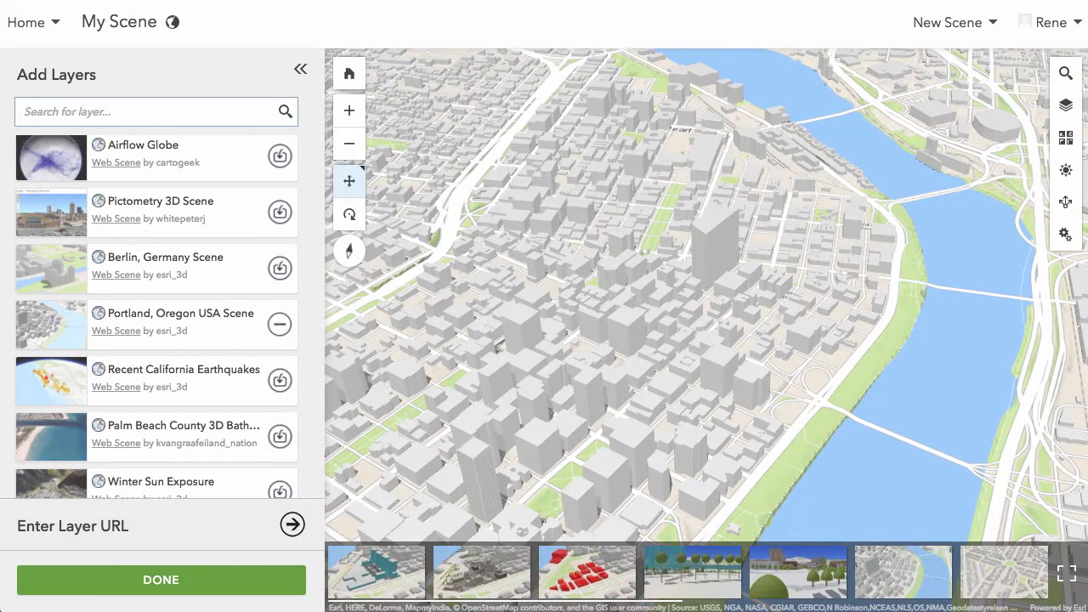
{"action": "left_click", "coordinate": [166, 587]}
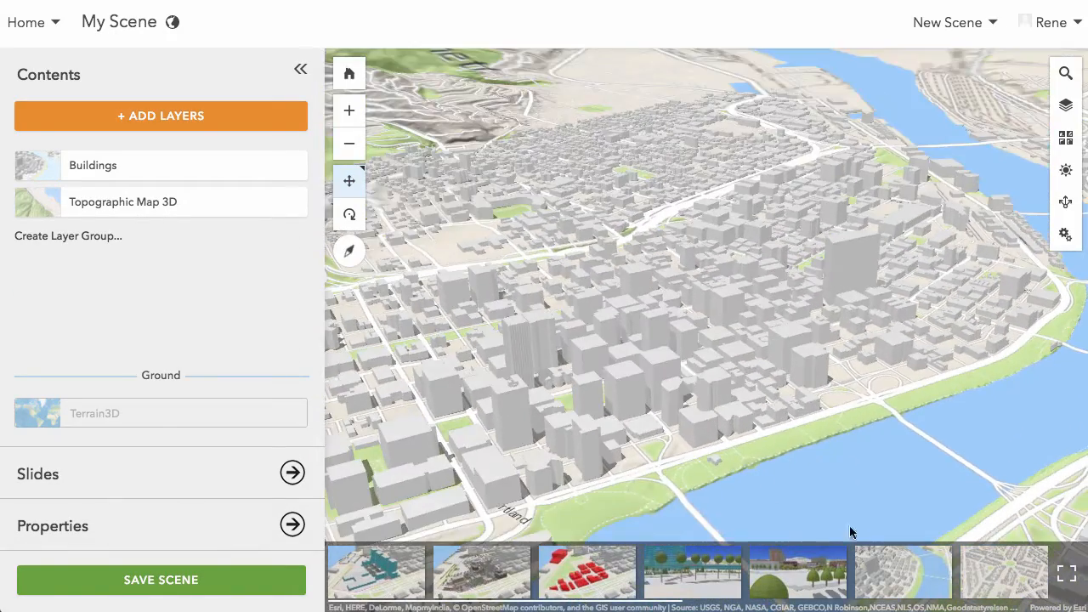
- View the imported Portland slides, showing Ladd's Circle and the hillside building complex beside the green area
{"action": "left_click", "coordinate": [1021, 576]}
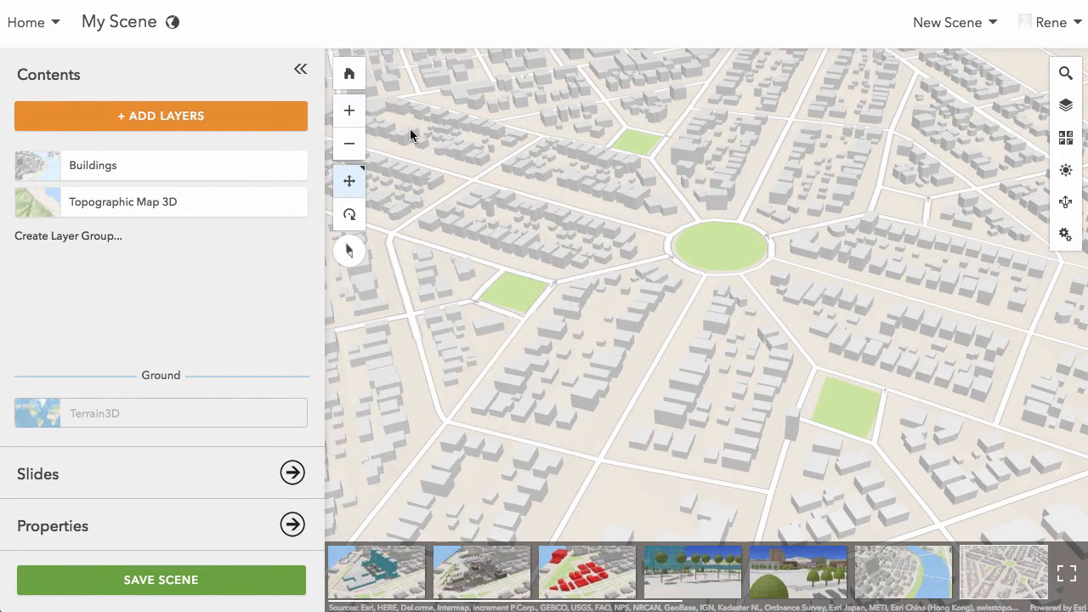
{"action": "left_click", "coordinate": [349, 111]}
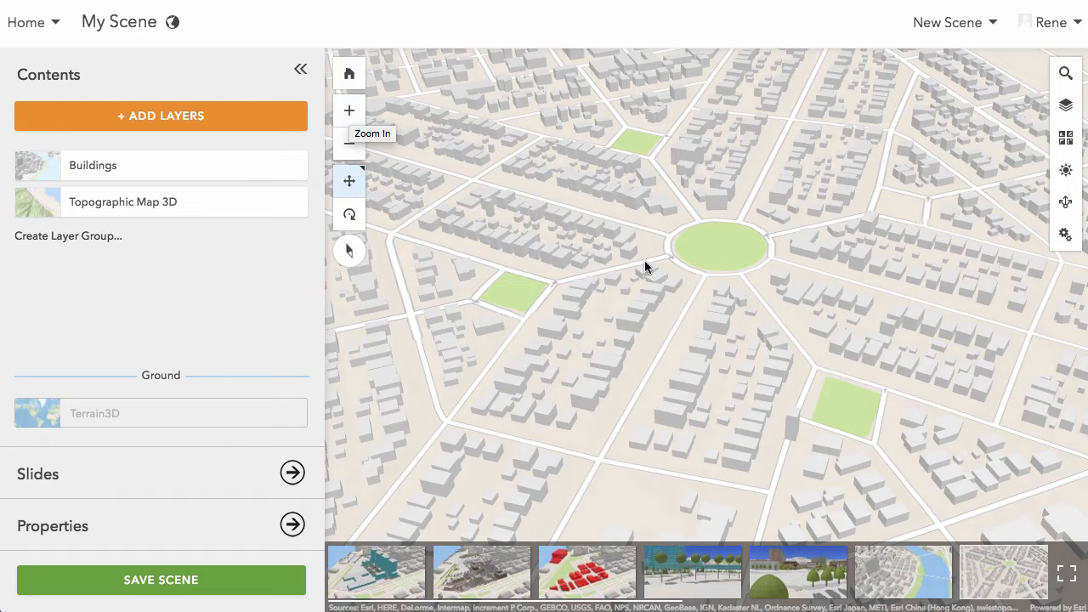
{"action": "scroll", "coordinate": [837, 578], "scroll_direction": "right", "scroll_amount": 3}
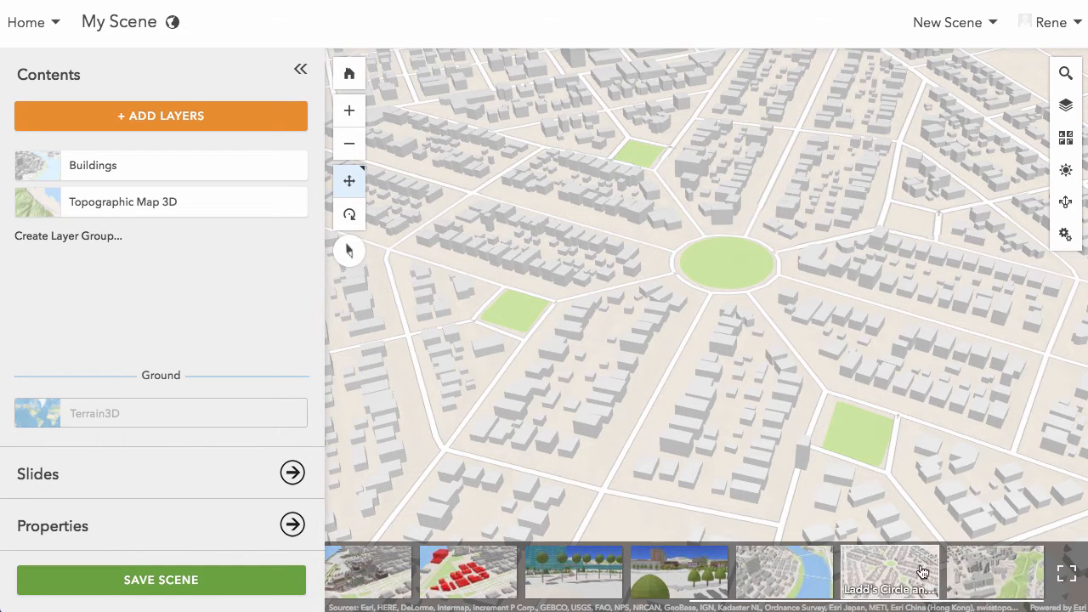
{"action": "left_click", "coordinate": [985, 575]}
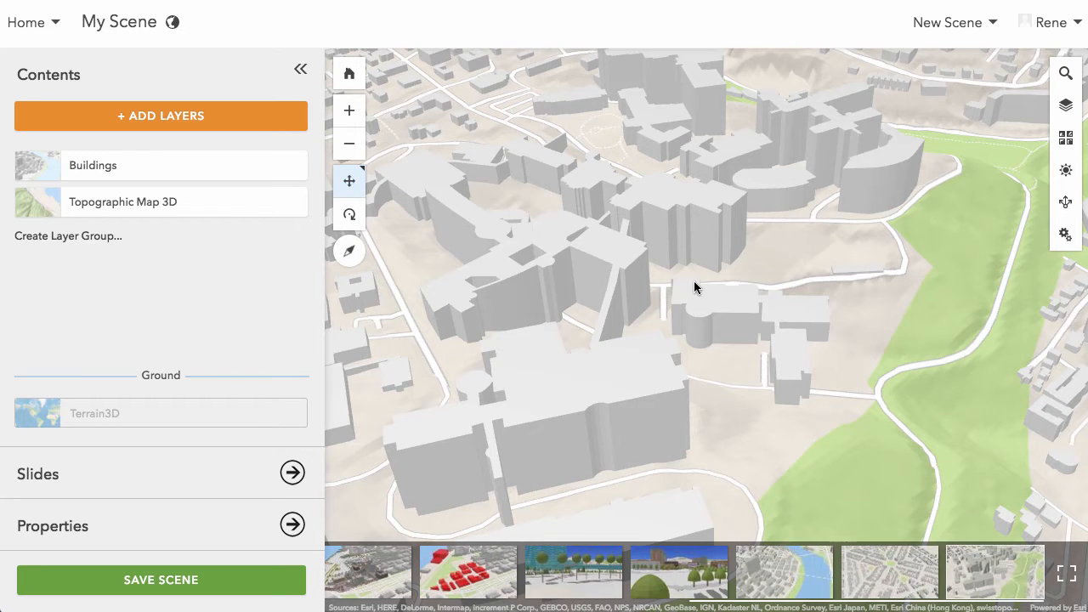
{"action": "left_click_drag", "start_coordinate": [694, 281], "coordinate": [820, 289]}
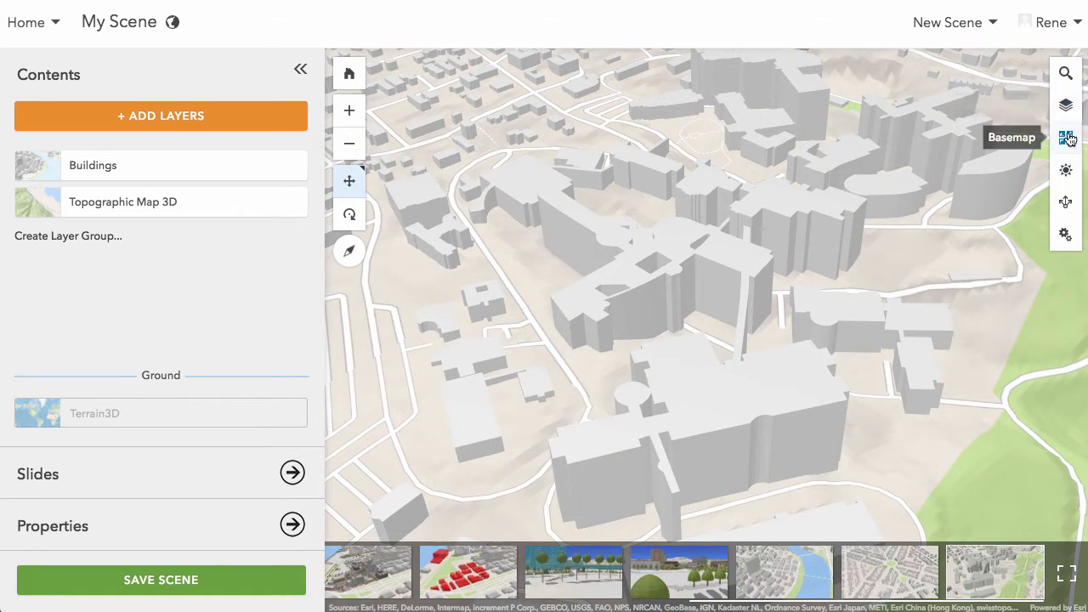
- Choose the Light Gray Canvas basemap for the Portland scene and close the basemap gallery
{"action": "left_click", "coordinate": [1067, 134]}
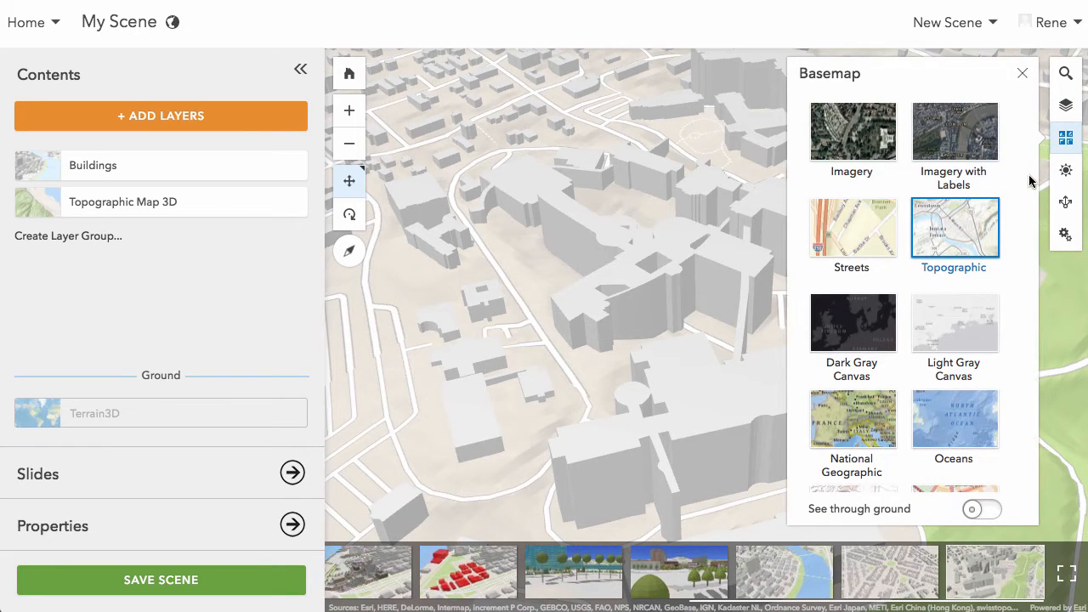
{"action": "left_click", "coordinate": [966, 315]}
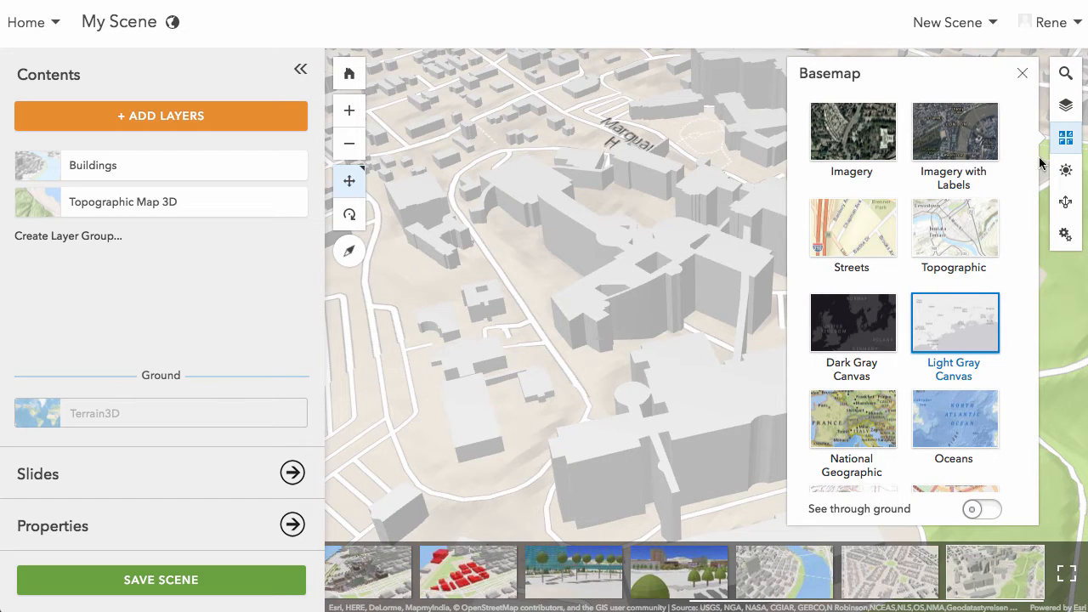
{"action": "left_click", "coordinate": [1067, 137]}
- Turn on shadows for the Portland buildings in the daylight settings and set the time of day to 12:35 PM
{"action": "left_click_drag", "start_coordinate": [1052, 405], "coordinate": [976, 367]}
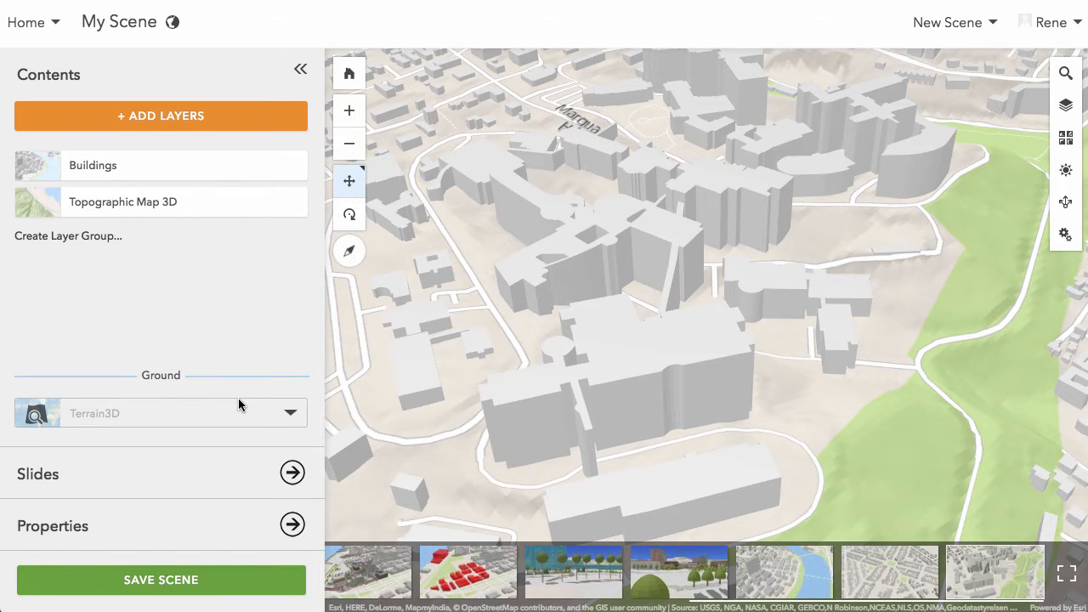
{"action": "left_click", "coordinate": [1066, 173]}
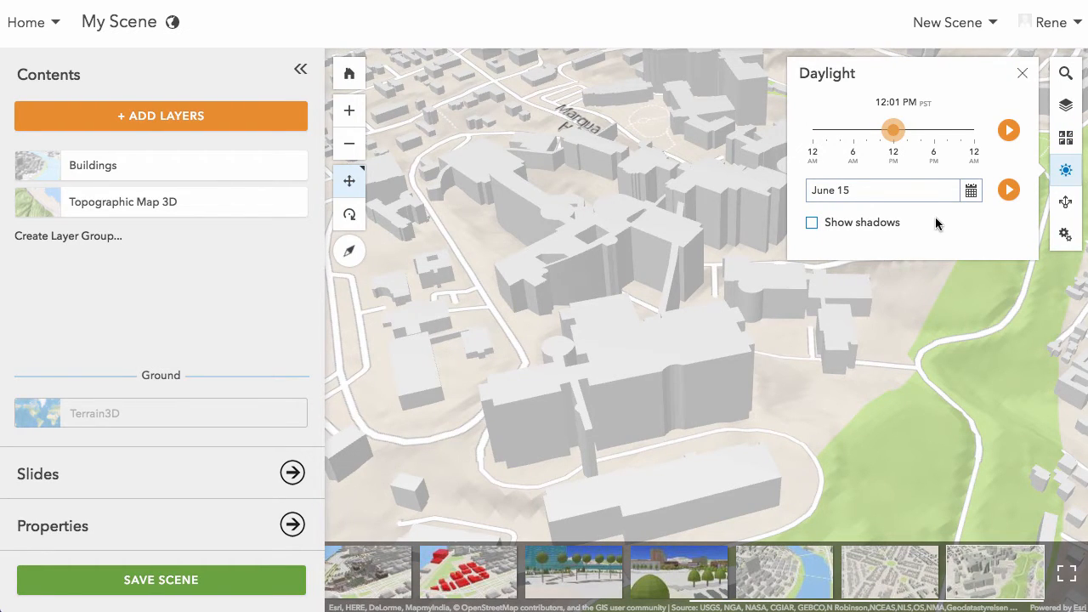
{"action": "left_click", "coordinate": [811, 224]}
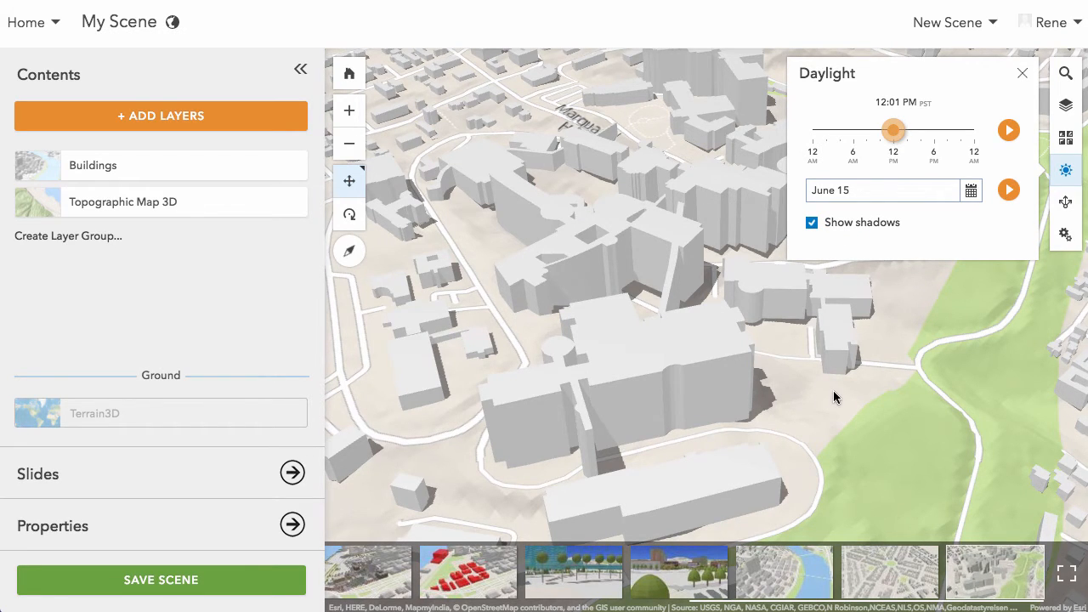
{"action": "right_click_drag", "start_coordinate": [834, 397], "coordinate": [684, 393]}
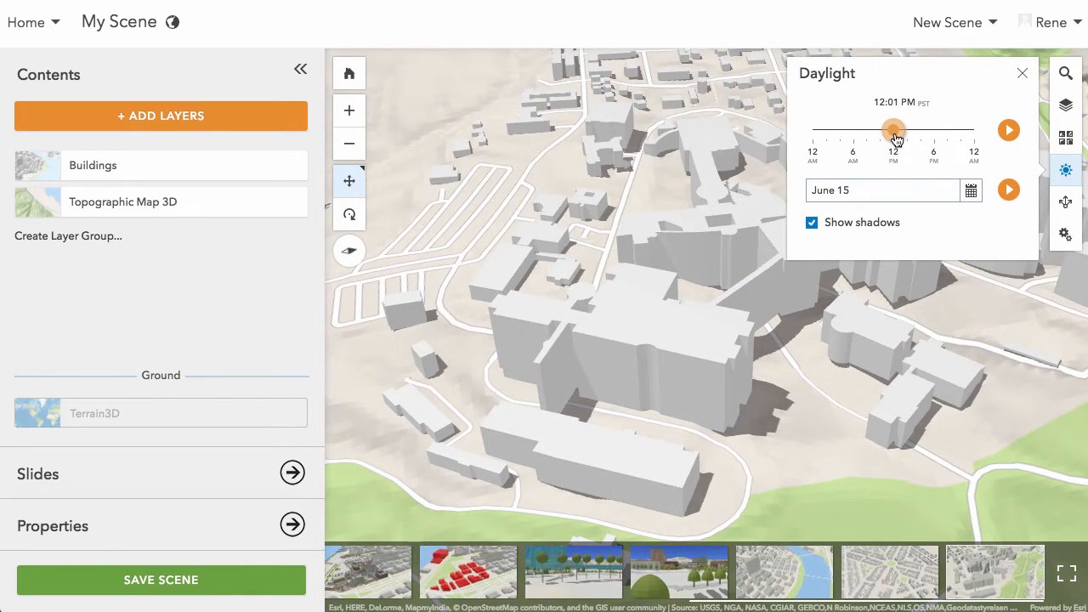
{"action": "mouse_move", "coordinate": [894, 133]}
{"action": "left_mouse_down"}
{"action": "mouse_move", "coordinate": [833, 138]}
{"action": "mouse_move", "coordinate": [897, 133]}
{"action": "left_mouse_up"}
- Set the daylight date to August 31
{"action": "left_click", "coordinate": [970, 190]}
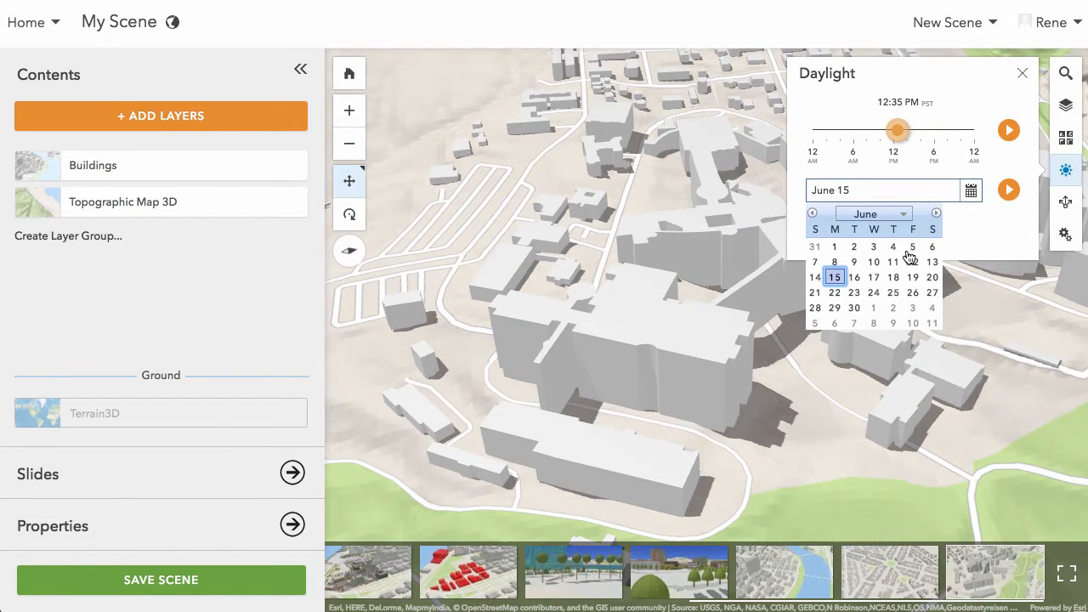
{"action": "left_click", "coordinate": [900, 217]}
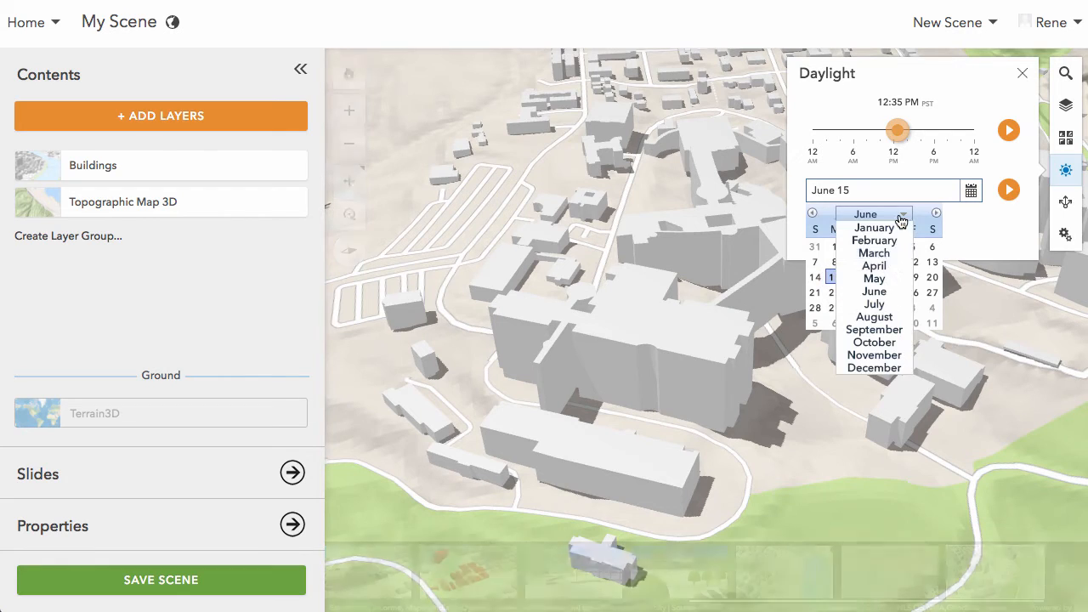
{"action": "left_click", "coordinate": [875, 317]}
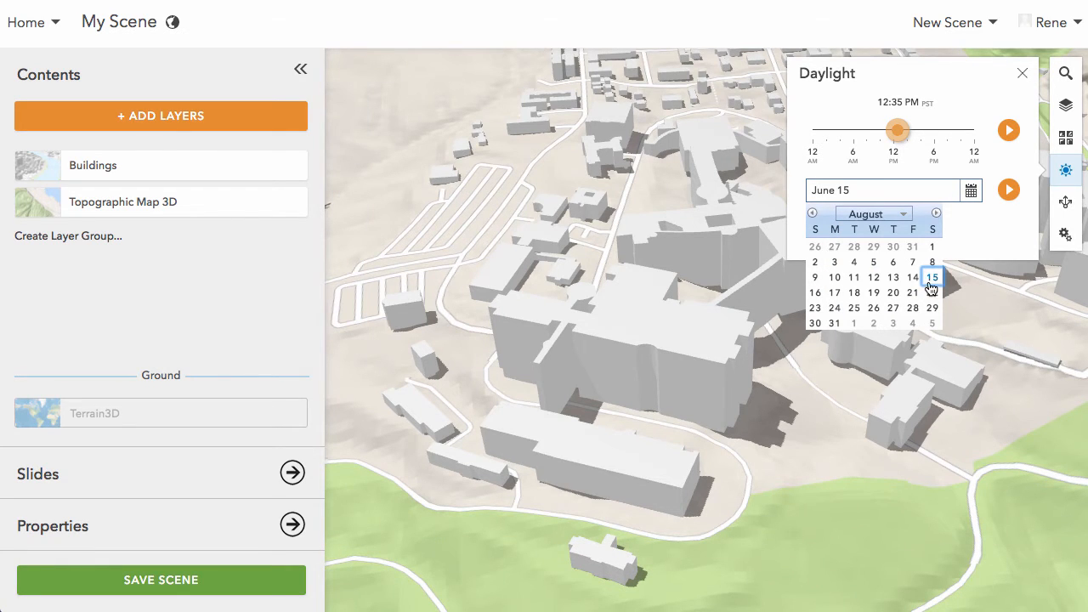
{"action": "left_click", "coordinate": [835, 323]}
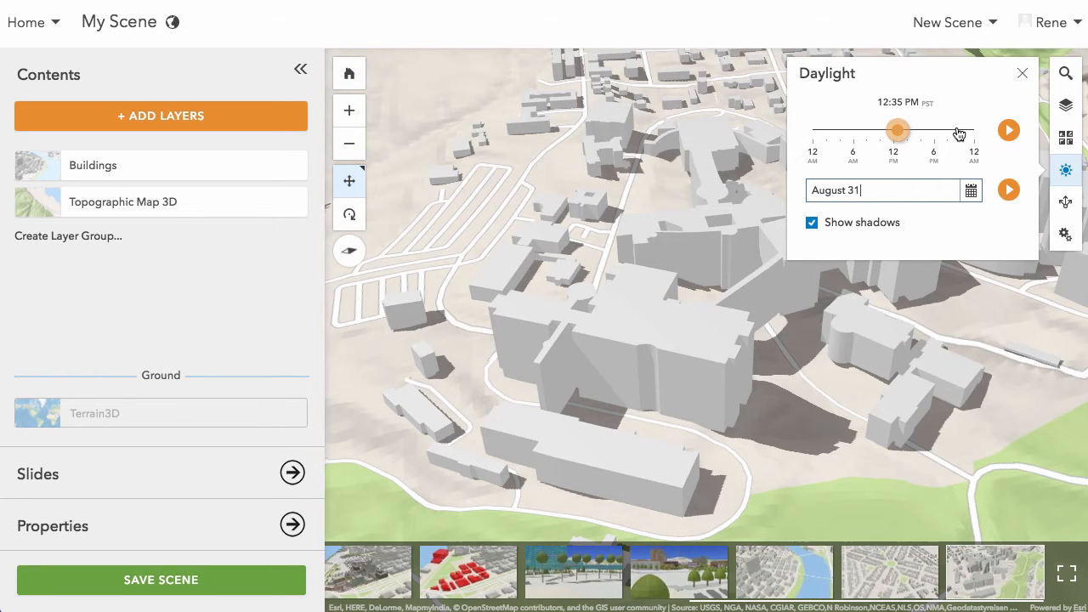
- Play the daylight animation through the months of the year and stop it at January 01
{"action": "left_click", "coordinate": [972, 191]}
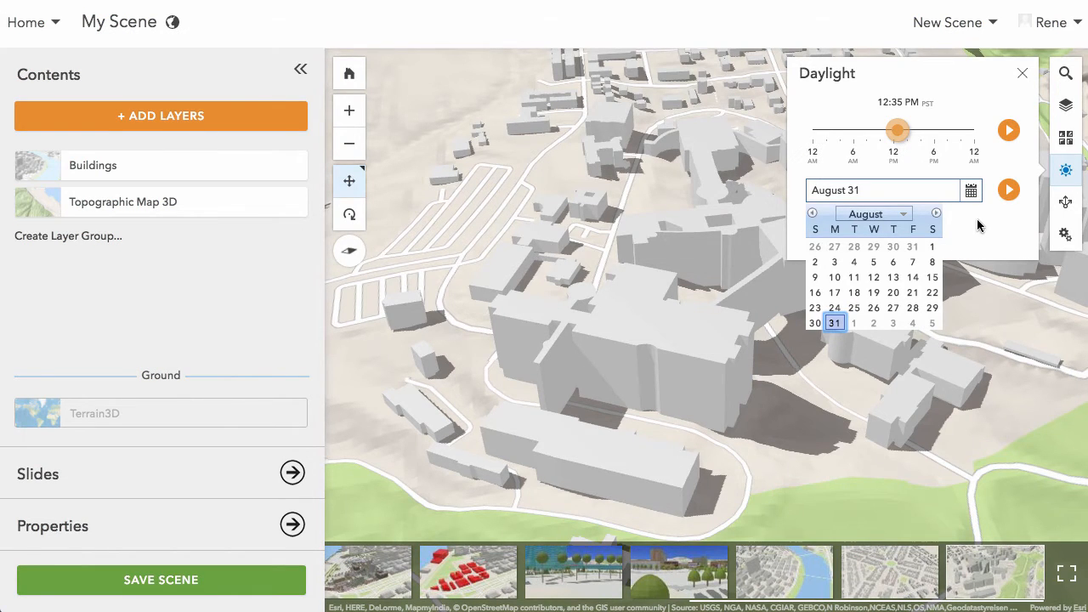
{"action": "left_click", "coordinate": [977, 226]}
{"action": "left_click", "coordinate": [972, 191]}
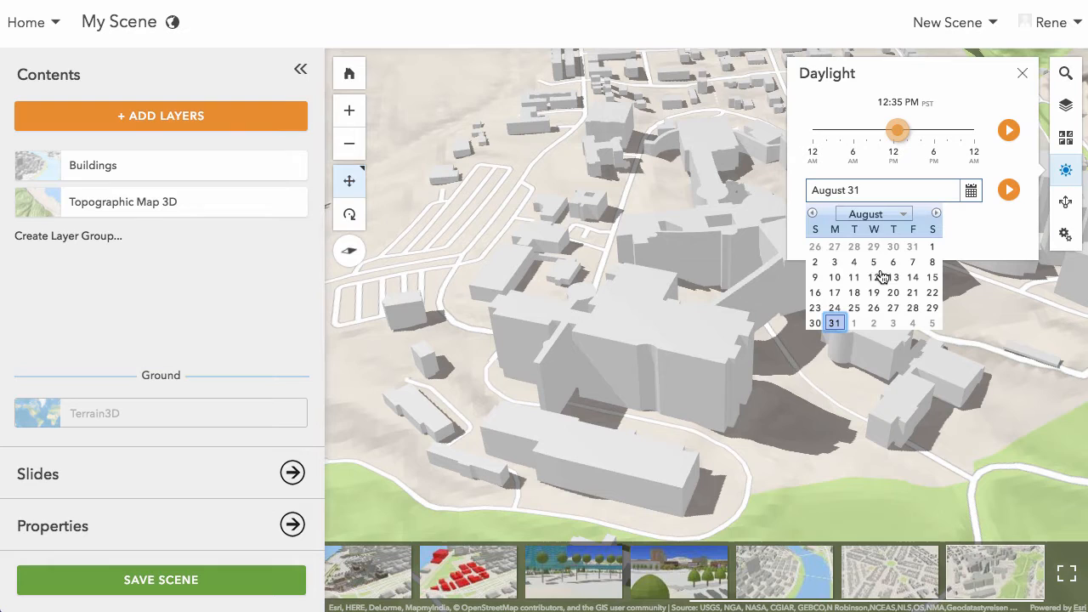
{"action": "left_click", "coordinate": [900, 222]}
{"action": "left_click", "coordinate": [916, 234]}
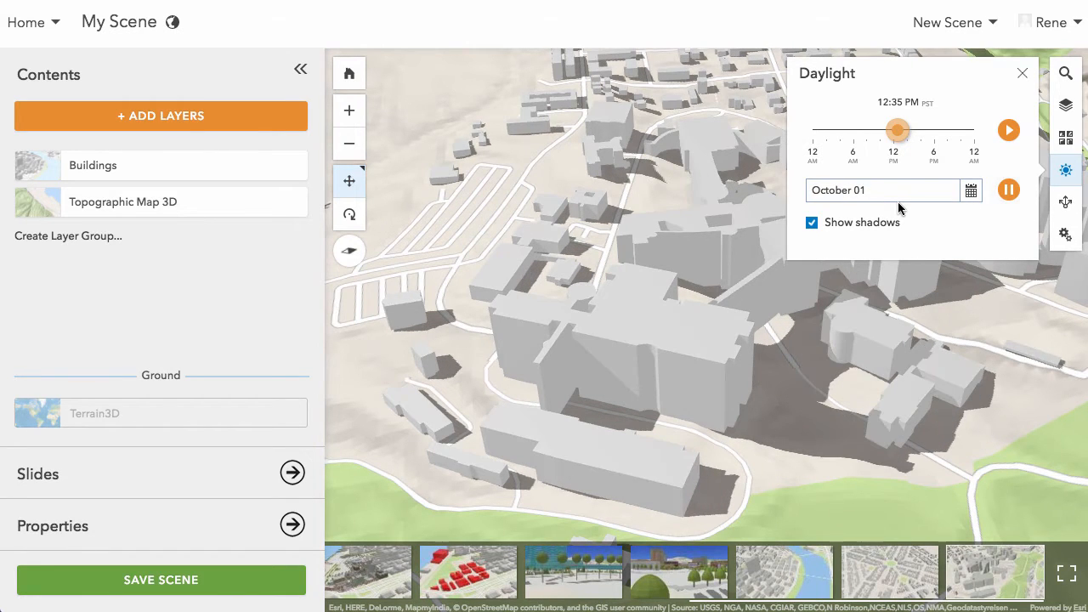
{"action": "left_click", "coordinate": [1011, 194]}
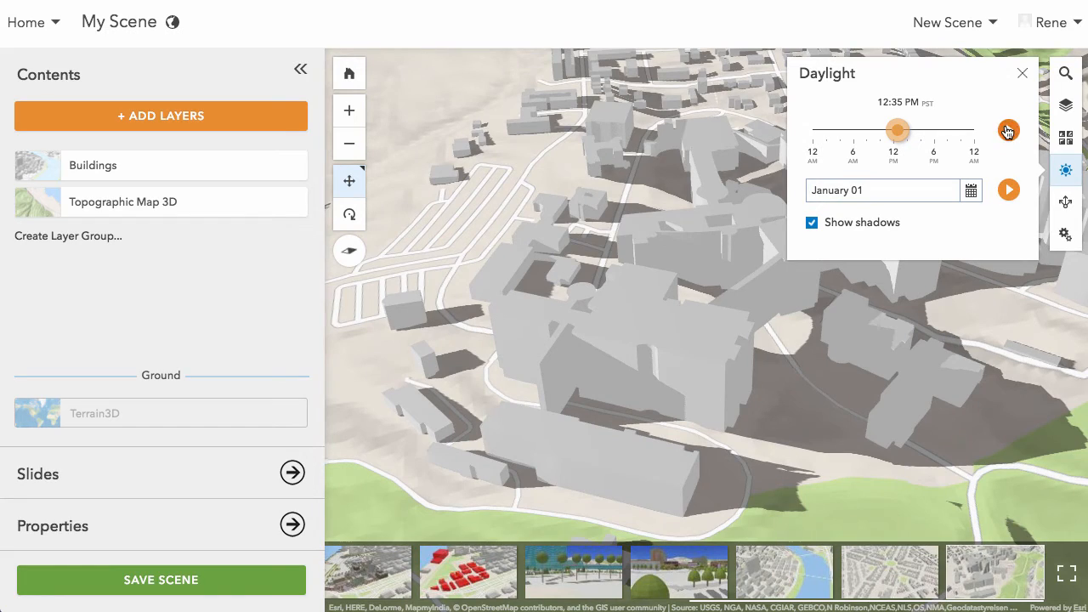
- Play the time-of-day animation, restart it from 3:55 AM, and stop it with the time set to 12:10 PM
{"action": "left_click", "coordinate": [1010, 131]}
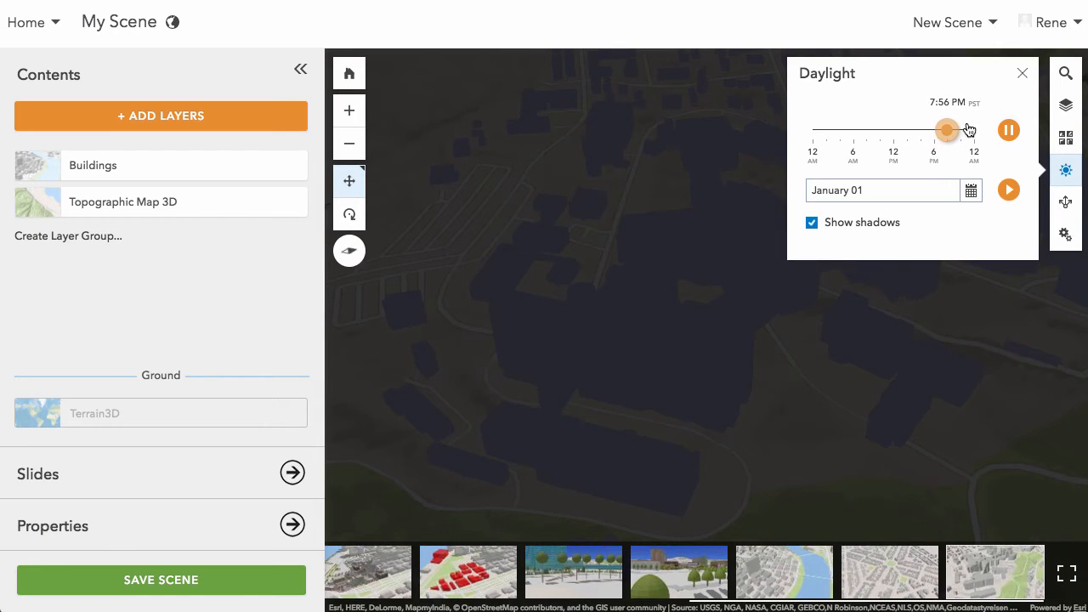
{"action": "left_click_drag", "start_coordinate": [951, 132], "coordinate": [842, 133]}
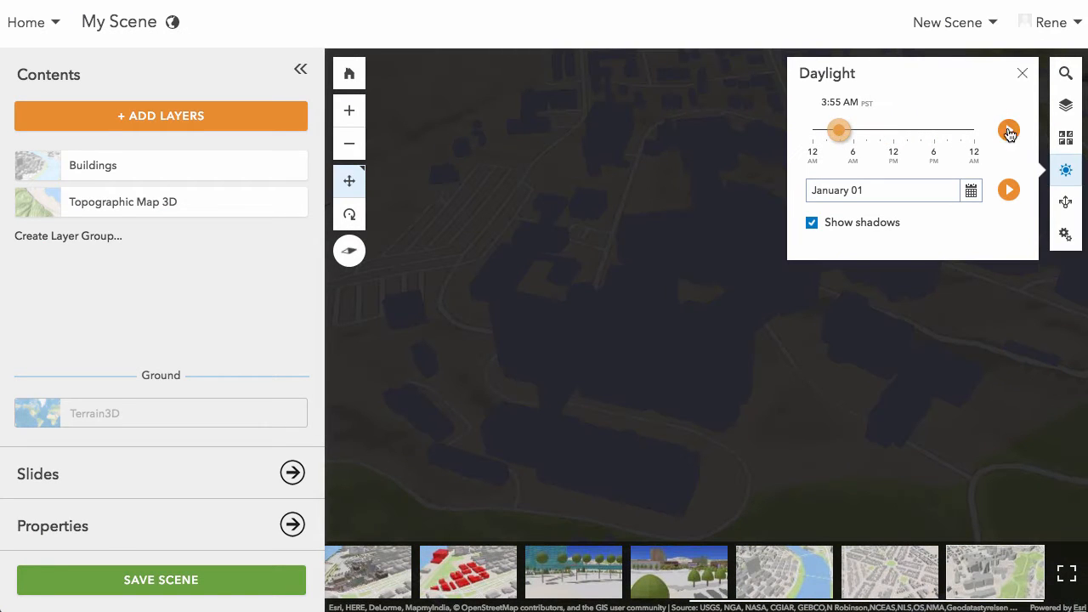
{"action": "left_click", "coordinate": [1010, 132]}
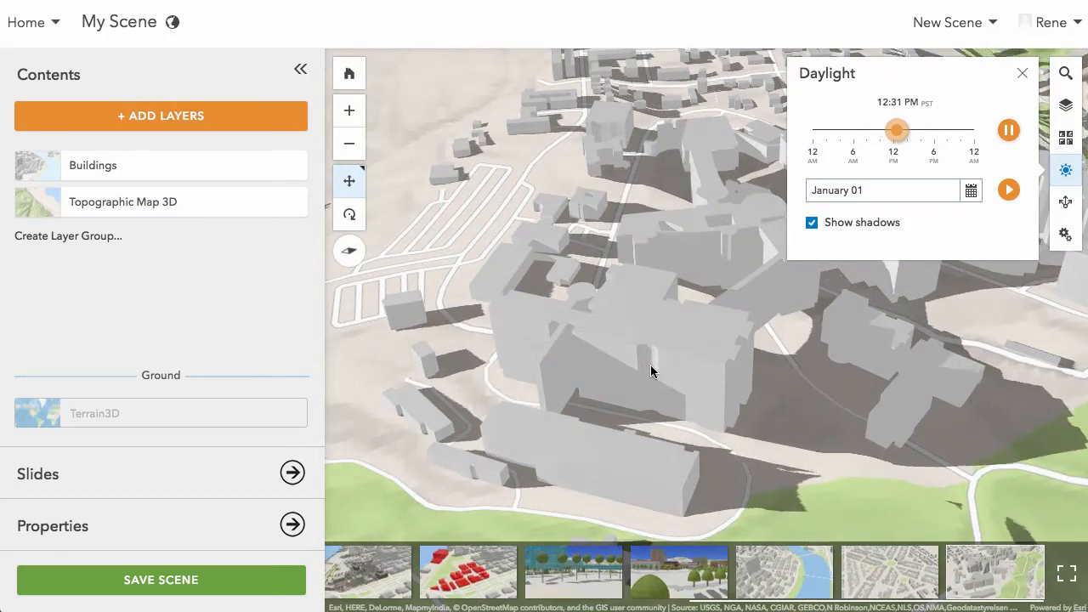
{"action": "left_click", "coordinate": [1009, 129]}
{"action": "mouse_move", "coordinate": [909, 130]}
{"action": "left_mouse_down"}
{"action": "mouse_move", "coordinate": [880, 131]}
{"action": "mouse_move", "coordinate": [899, 130]}
{"action": "left_mouse_up"}
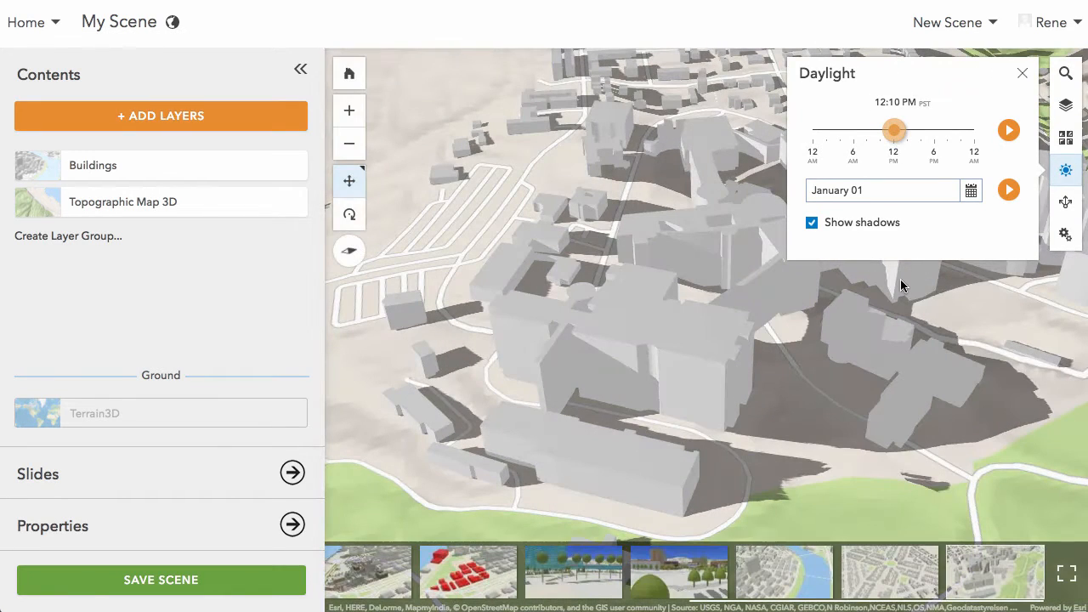
- Toggle the building shadows off and back on, and look at the 3D graphics and navigation settings
{"action": "left_click", "coordinate": [812, 223]}
{"action": "left_click", "coordinate": [812, 223]}
{"action": "left_click", "coordinate": [1066, 171]}
{"action": "left_click", "coordinate": [1066, 235]}
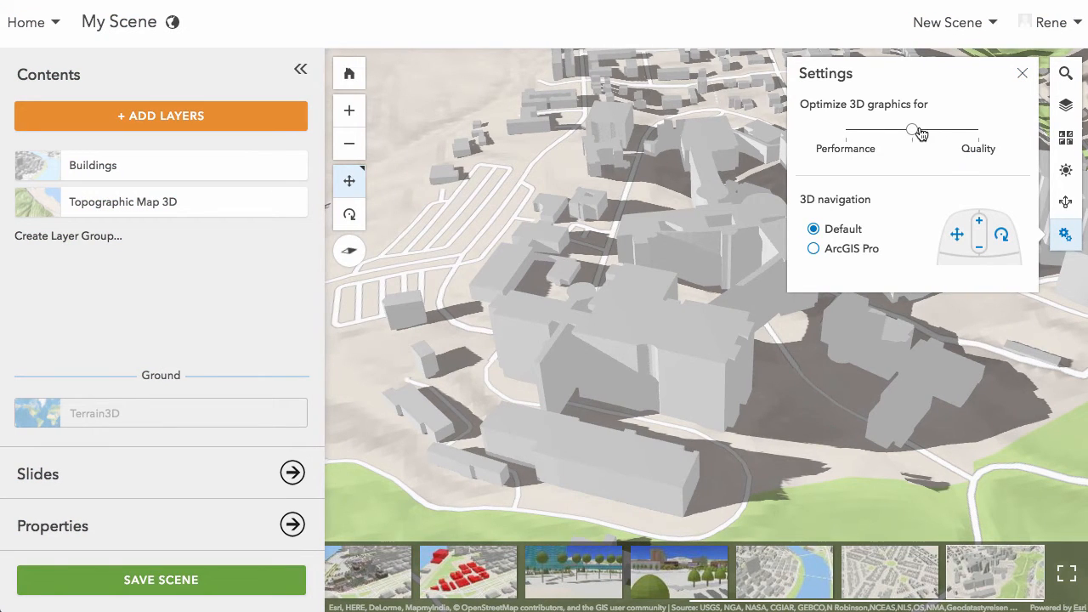
{"action": "left_click", "coordinate": [1023, 75]}
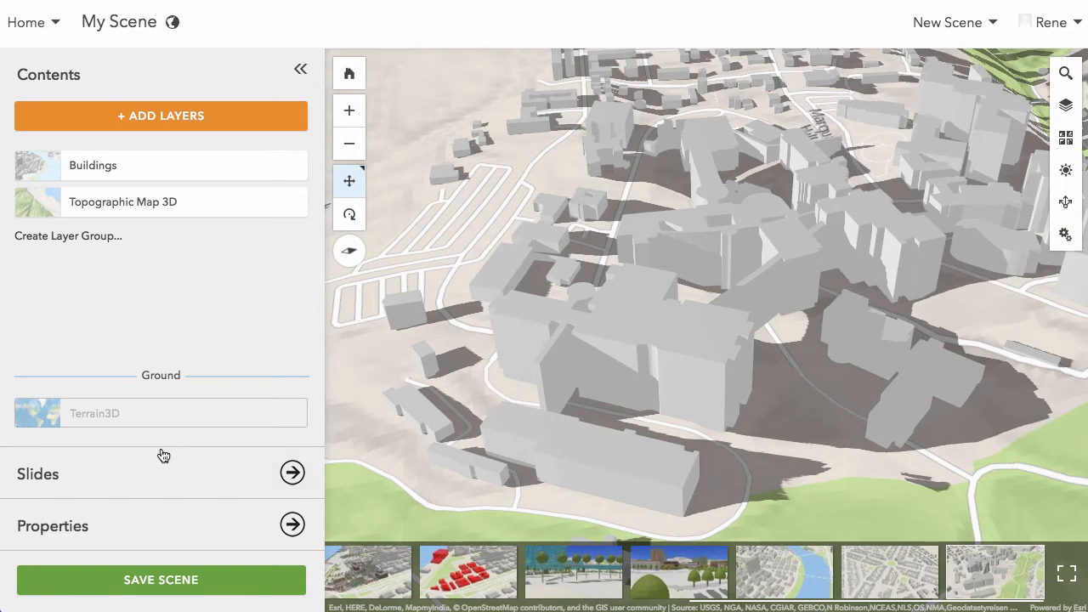
- Delete the Scenario A, Scenario B, Proposed Demolition and both Riverwalk view slides from the scene
{"action": "left_click", "coordinate": [282, 473]}
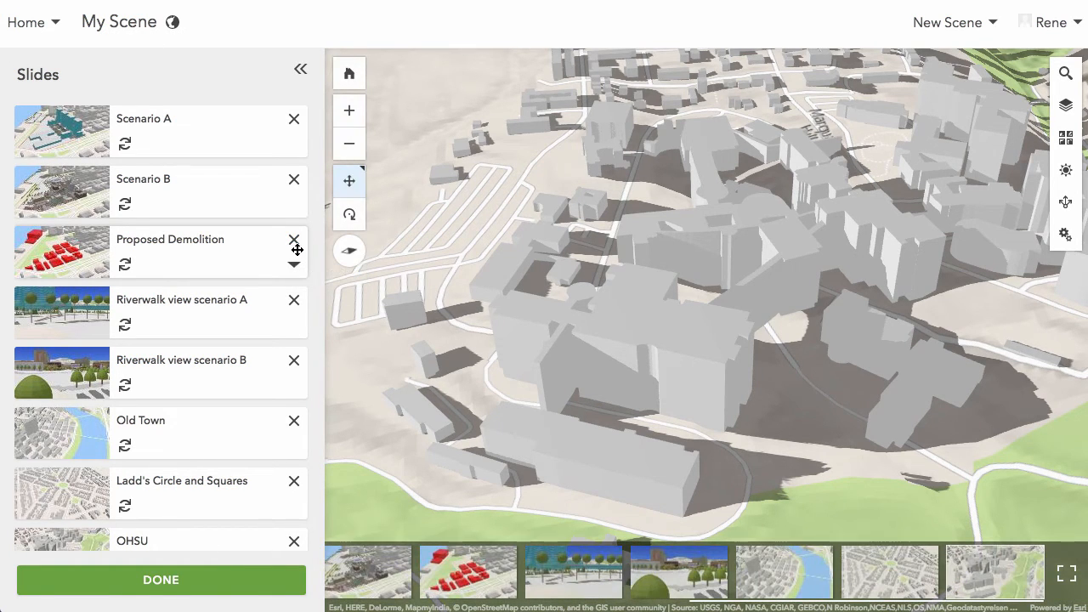
{"action": "left_click", "coordinate": [293, 120]}
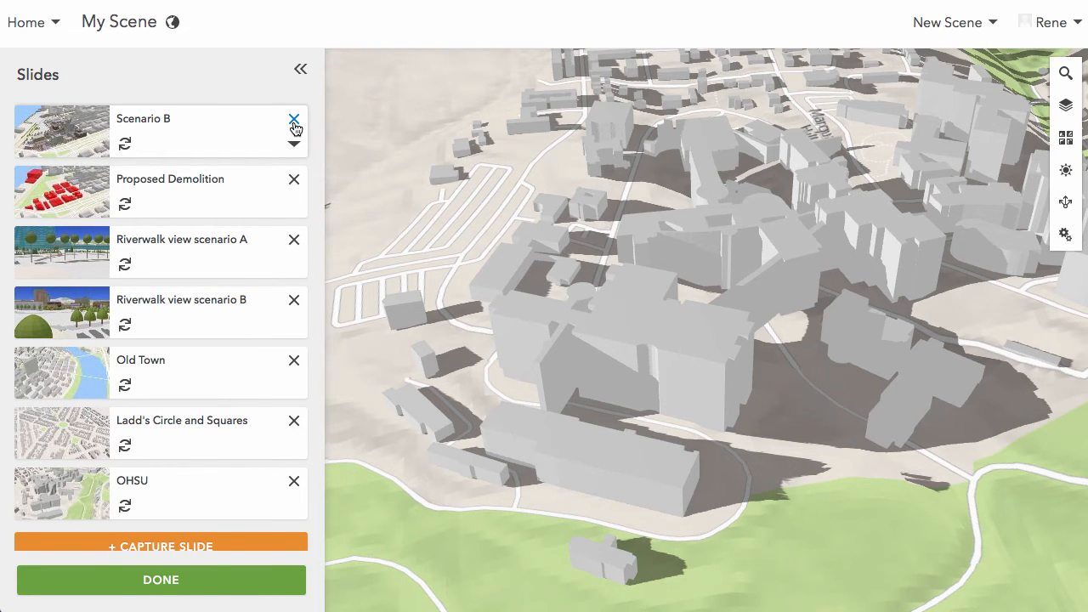
{"action": "left_click", "coordinate": [294, 120]}
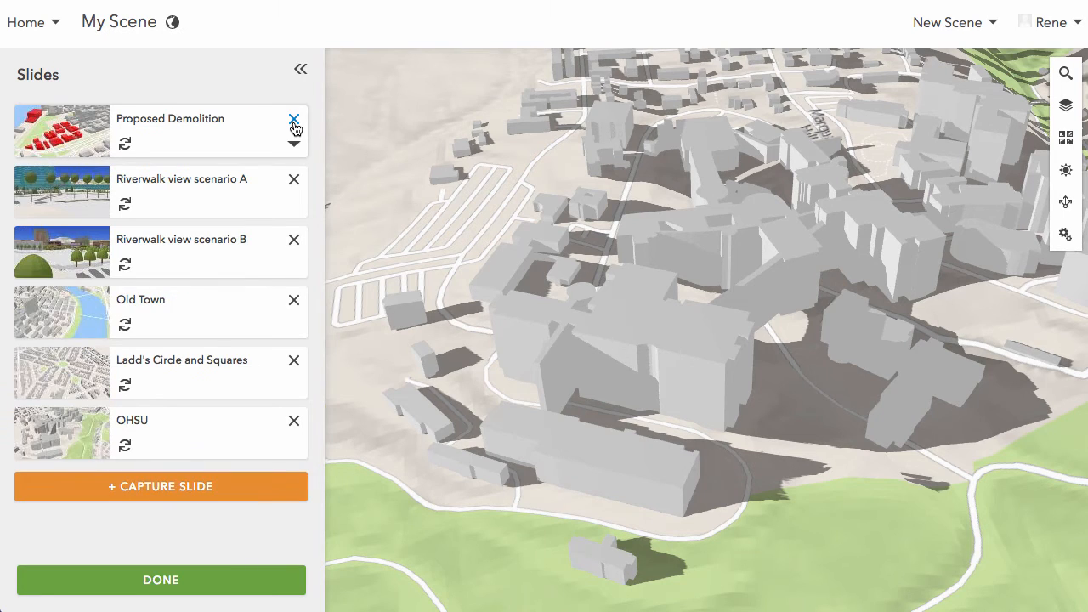
{"action": "left_click", "coordinate": [293, 122]}
{"action": "left_click", "coordinate": [293, 119]}
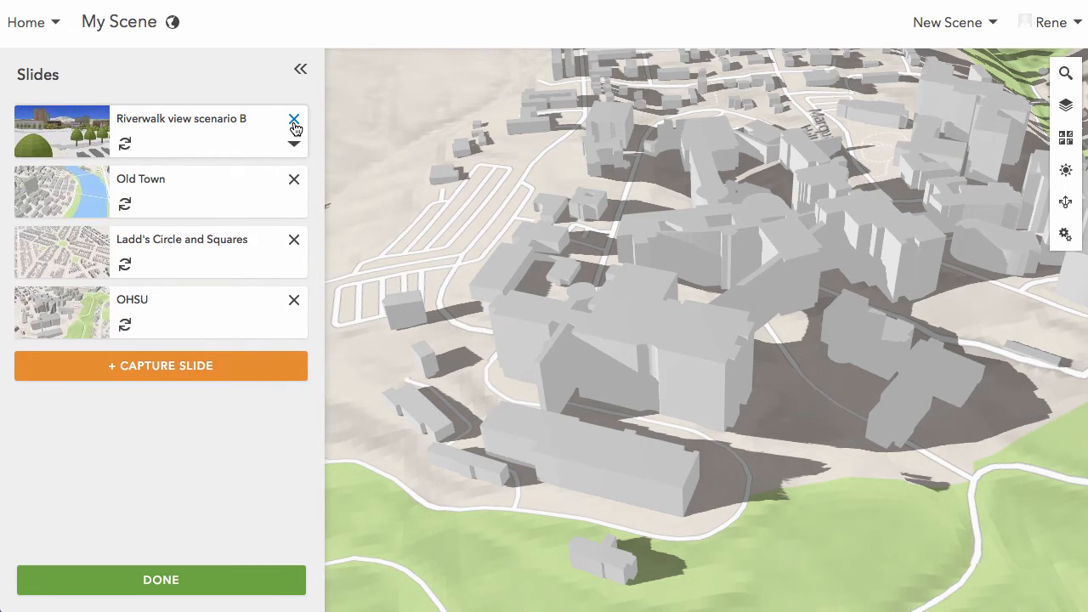
{"action": "left_click", "coordinate": [294, 120]}
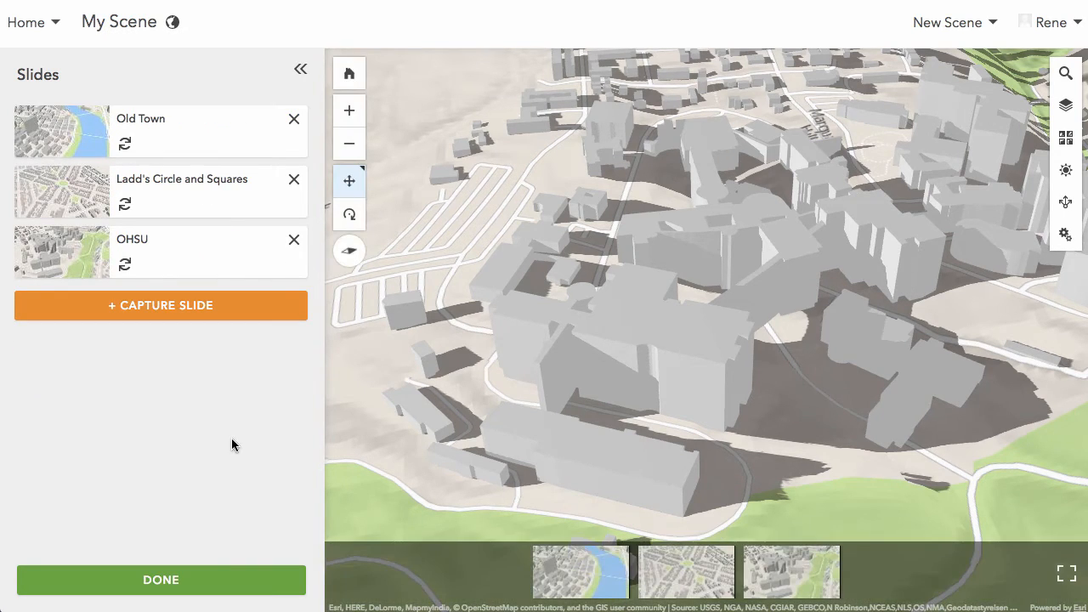
- Set the daylight time to 11:25 AM for a wider view of the hillside building complex
{"action": "left_click_drag", "start_coordinate": [800, 393], "coordinate": [695, 331]}
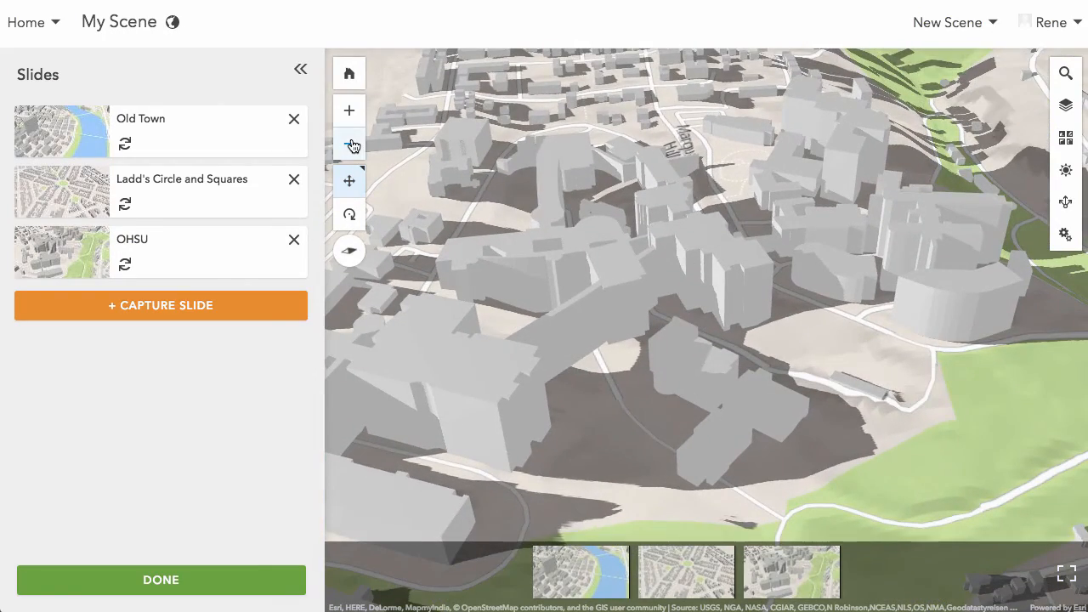
{"action": "left_click", "coordinate": [350, 143]}
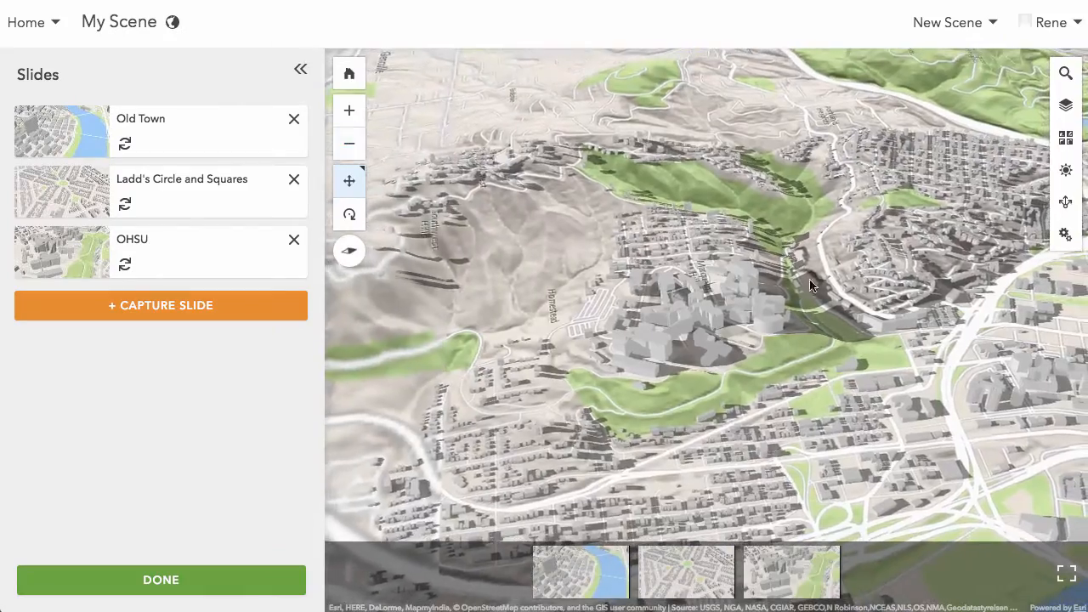
{"action": "left_click_drag", "start_coordinate": [814, 305], "coordinate": [787, 295]}
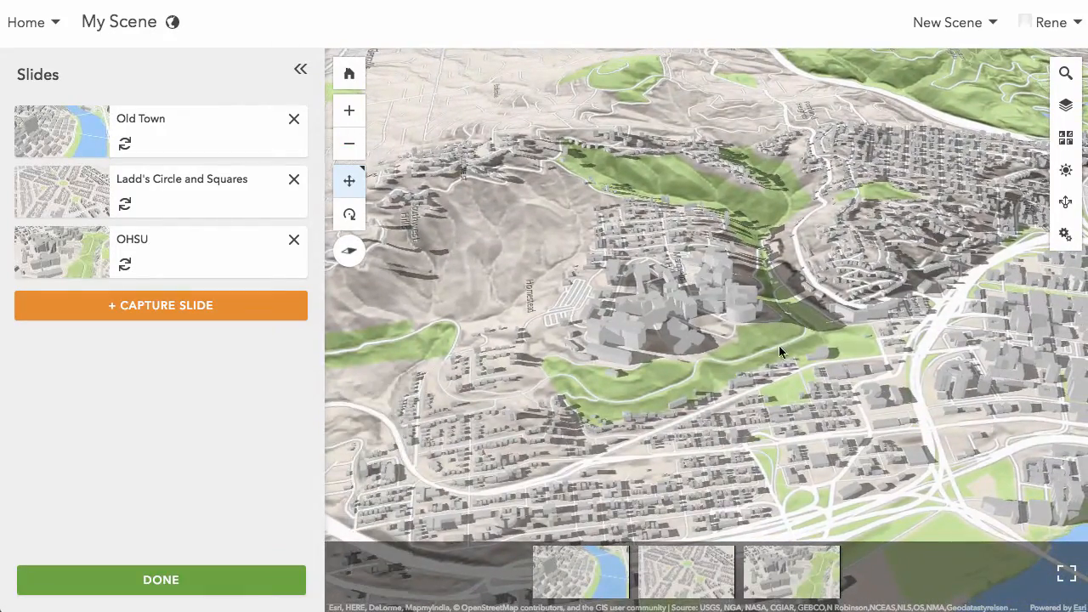
{"action": "right_click_drag", "start_coordinate": [855, 347], "coordinate": [671, 343]}
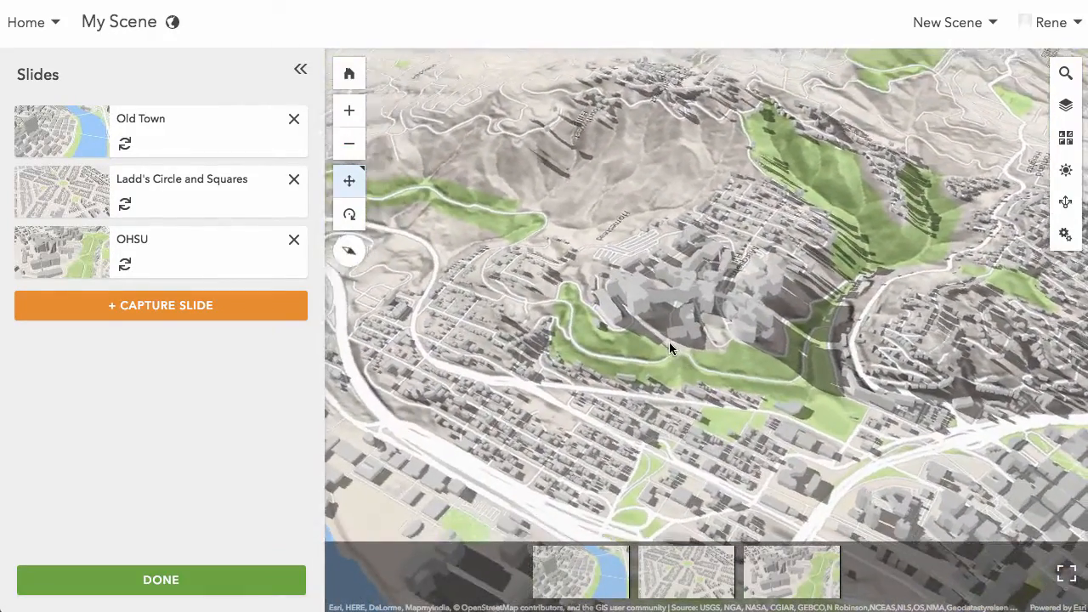
{"action": "left_click", "coordinate": [1066, 170]}
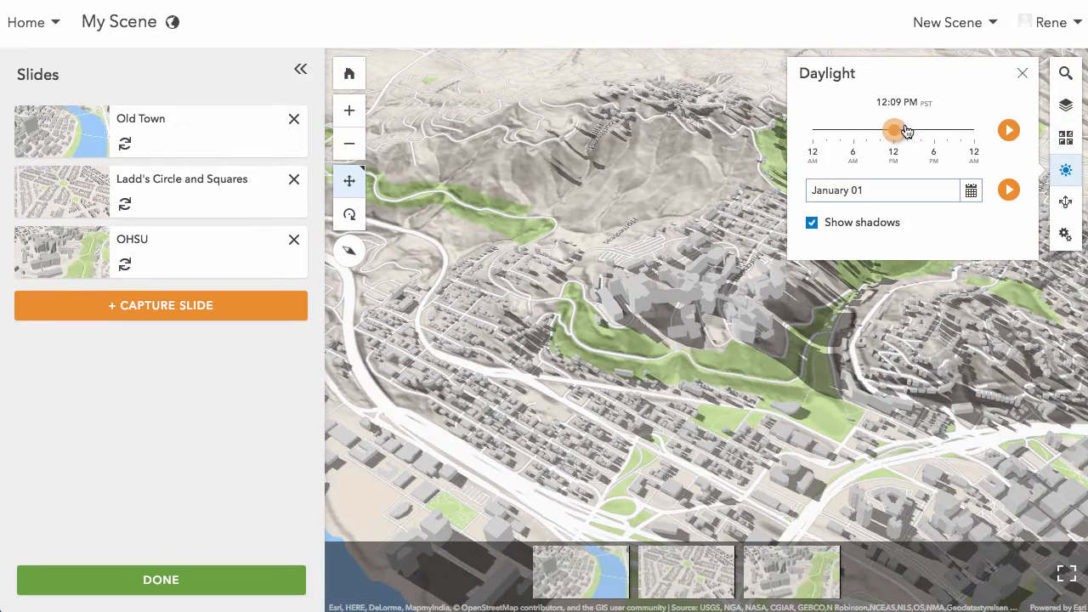
{"action": "mouse_move", "coordinate": [896, 134]}
{"action": "left_mouse_down"}
{"action": "mouse_move", "coordinate": [879, 136]}
{"action": "mouse_move", "coordinate": [912, 134]}
{"action": "mouse_move", "coordinate": [889, 134]}
{"action": "left_mouse_up"}
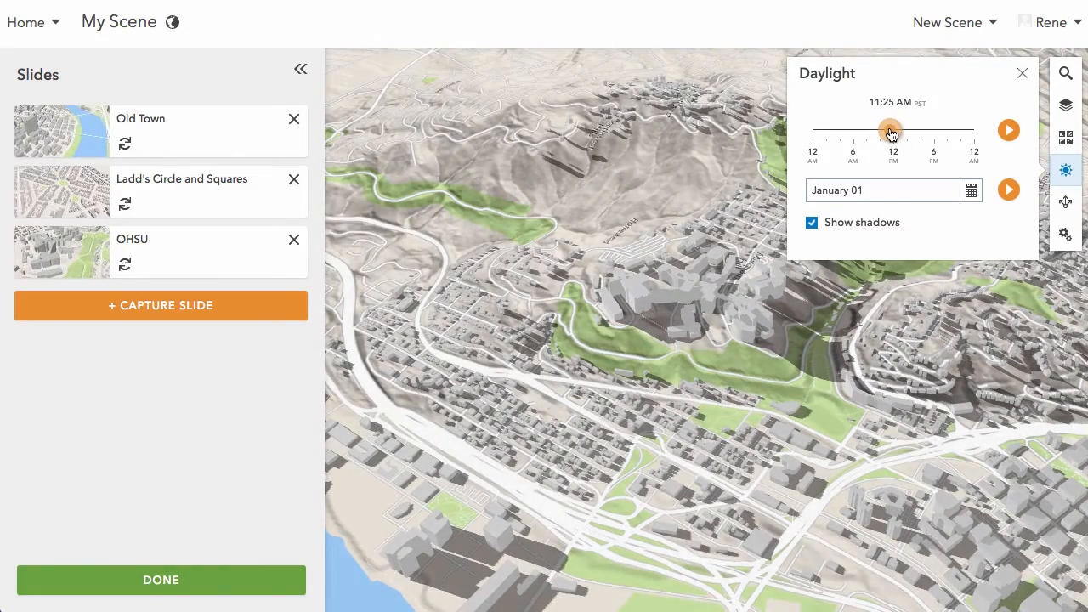
{"action": "left_click", "coordinate": [1022, 74]}
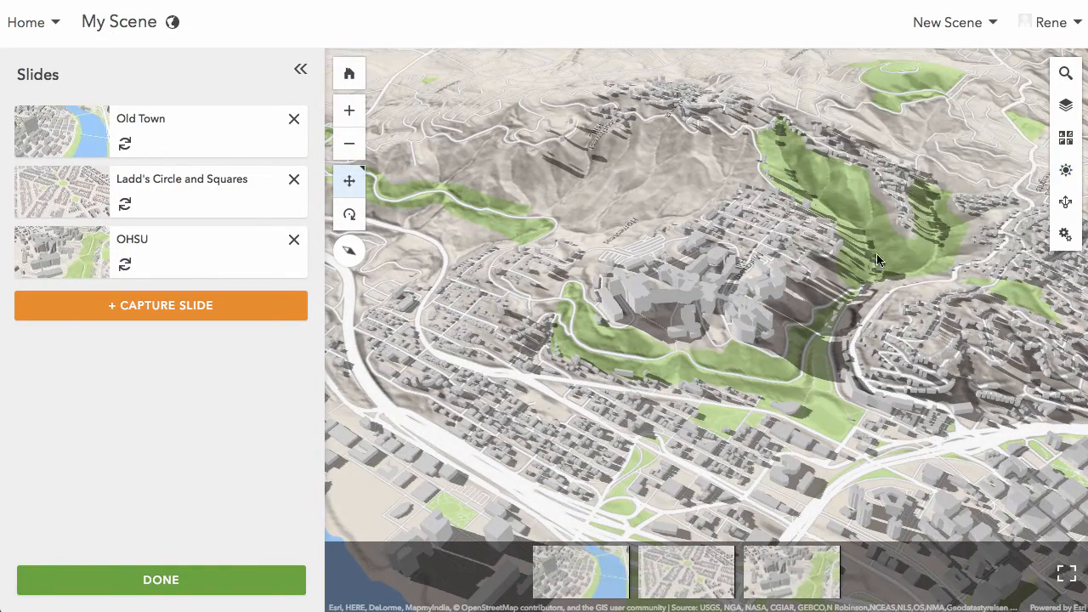
- Capture a closer oblique view of the hillside complex and its green area as a new slide named "My View"
{"action": "right_click_drag", "start_coordinate": [849, 342], "coordinate": [875, 250]}
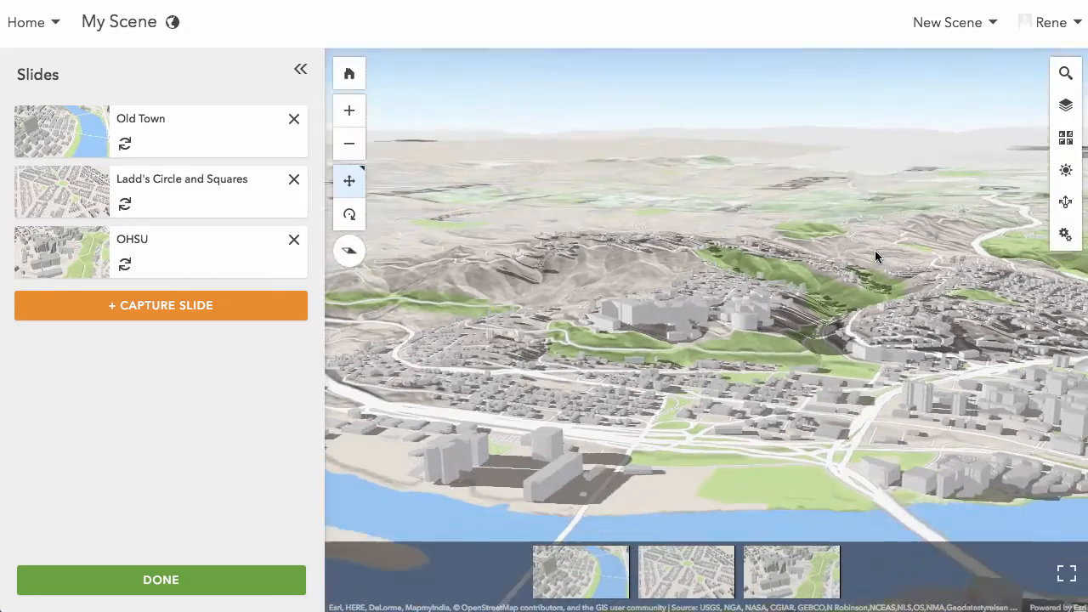
{"action": "left_click", "coordinate": [353, 115]}
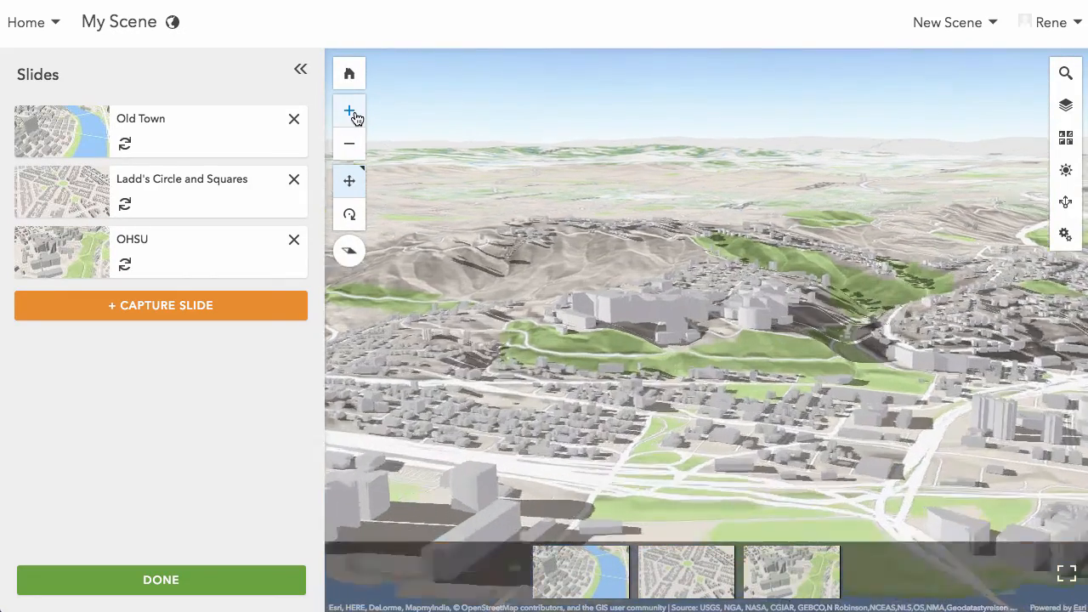
{"action": "scroll", "coordinate": [640, 361], "scroll_direction": "up", "scroll_amount": 5}
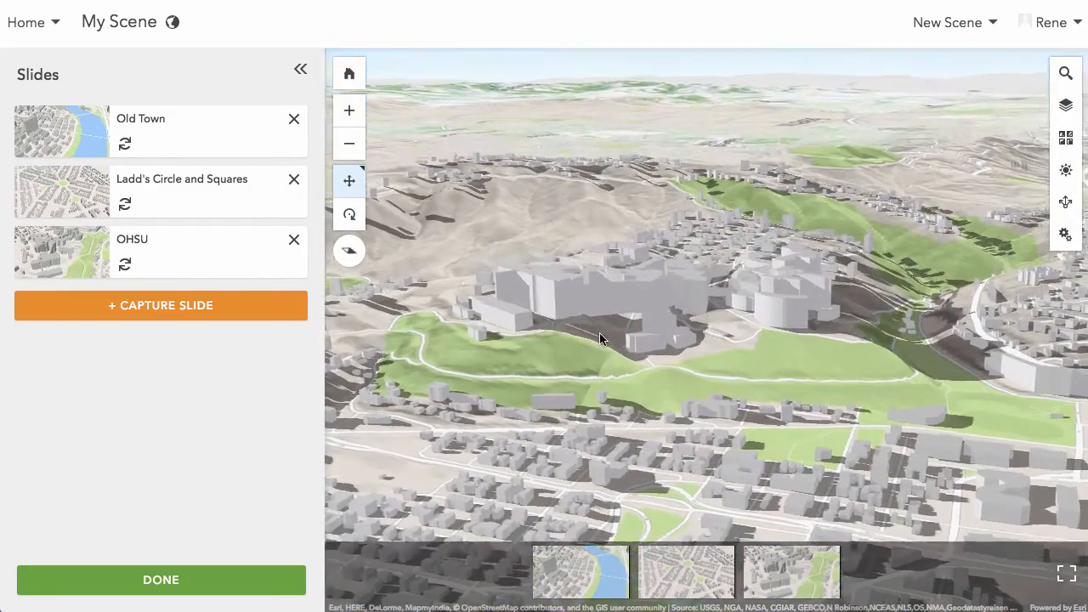
{"action": "right_click_drag", "start_coordinate": [641, 362], "coordinate": [659, 365]}
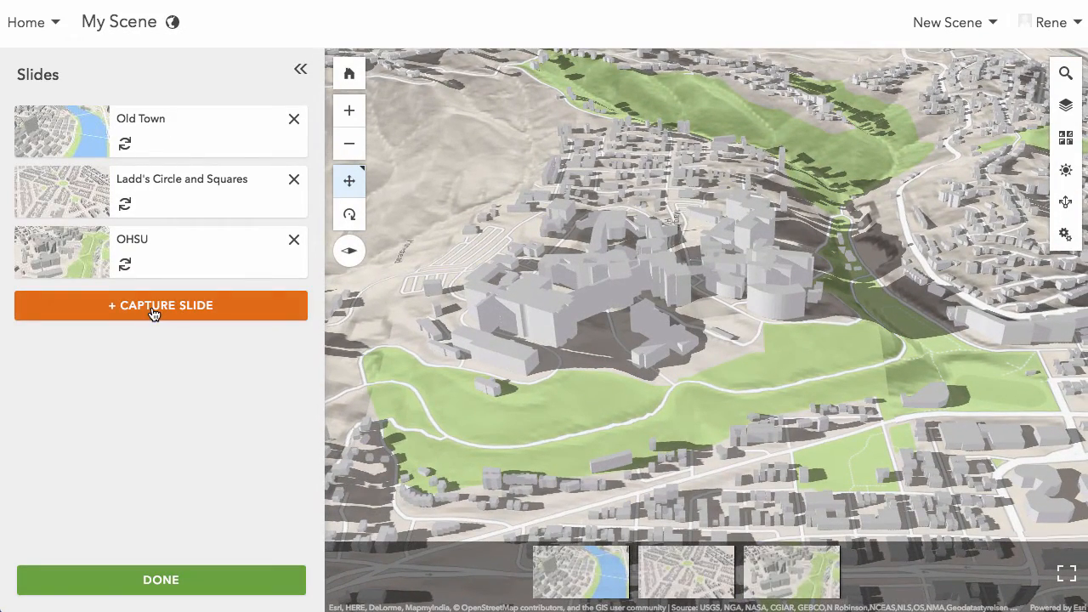
{"action": "left_click", "coordinate": [154, 306]}
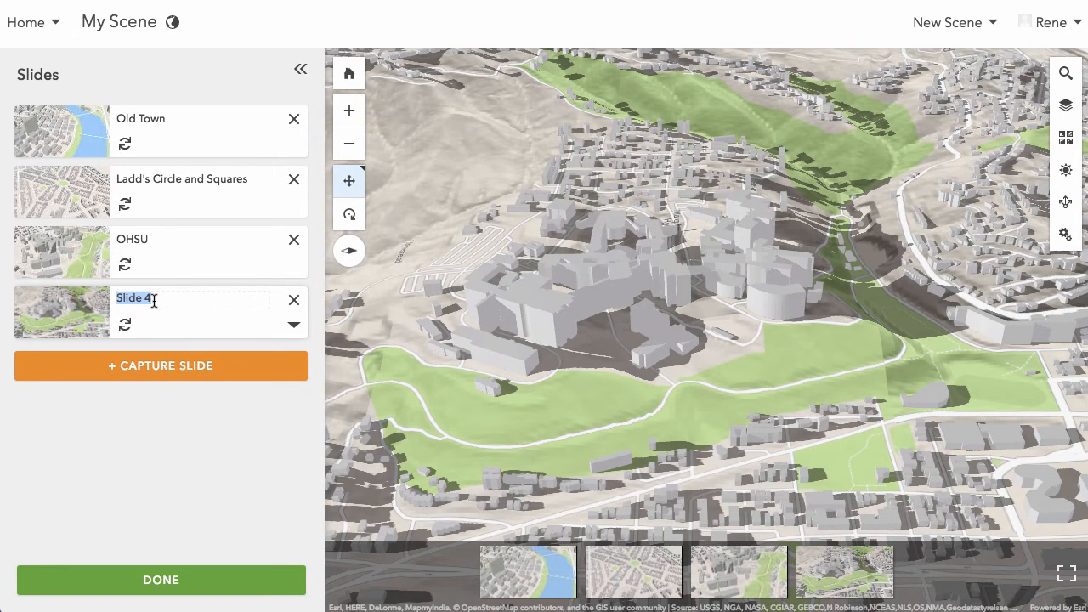
{"action": "type", "text": "My View"}
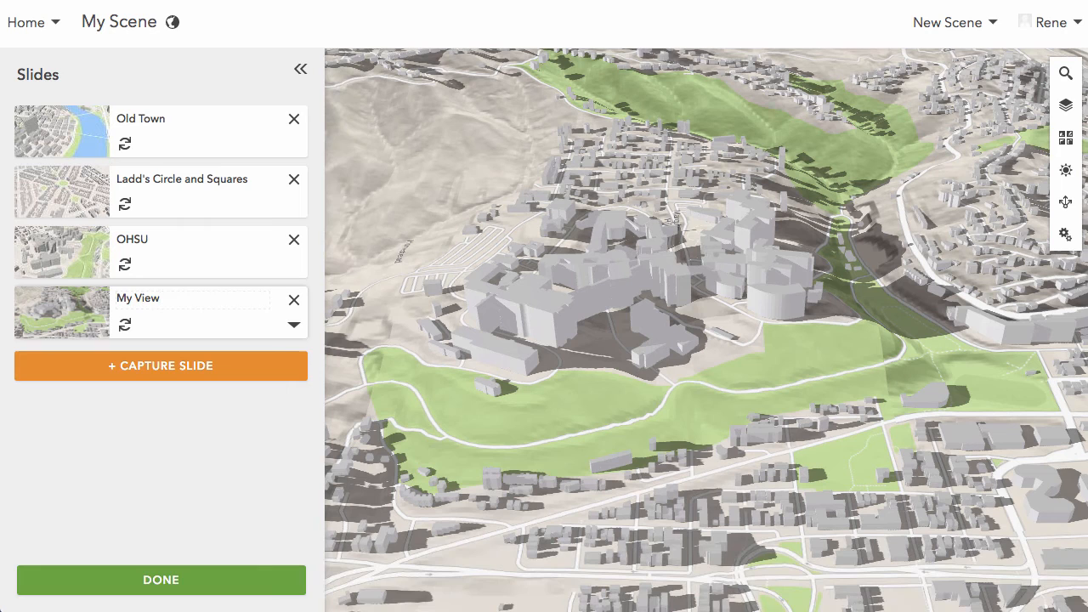
{"action": "key", "text": "Return"}
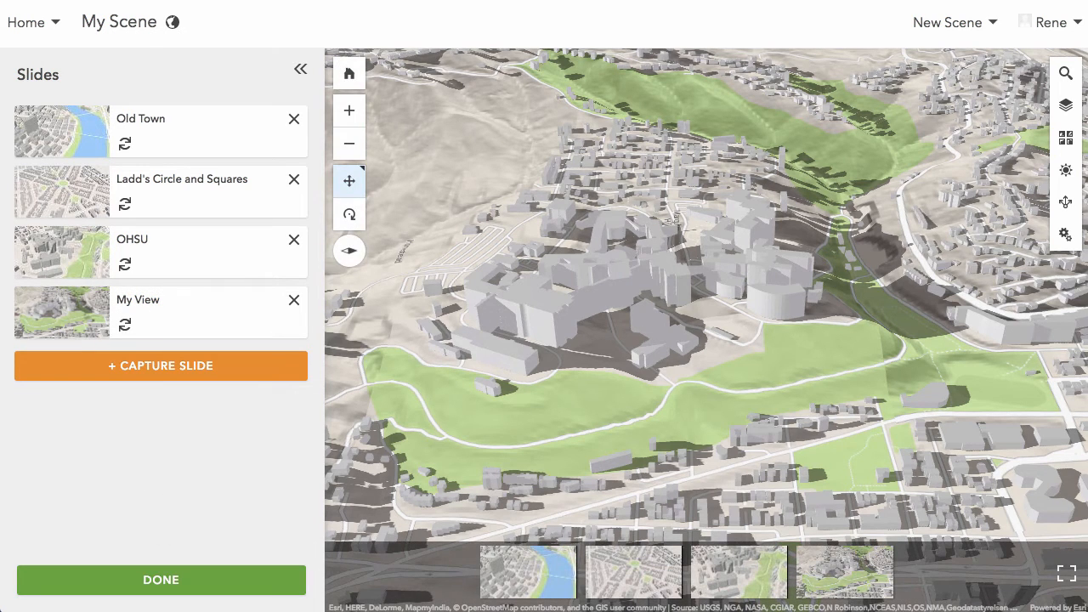
{"action": "left_click", "coordinate": [162, 585]}
- Change the scene's title to "My Awesome Scene" in its properties
{"action": "left_click", "coordinate": [292, 525]}
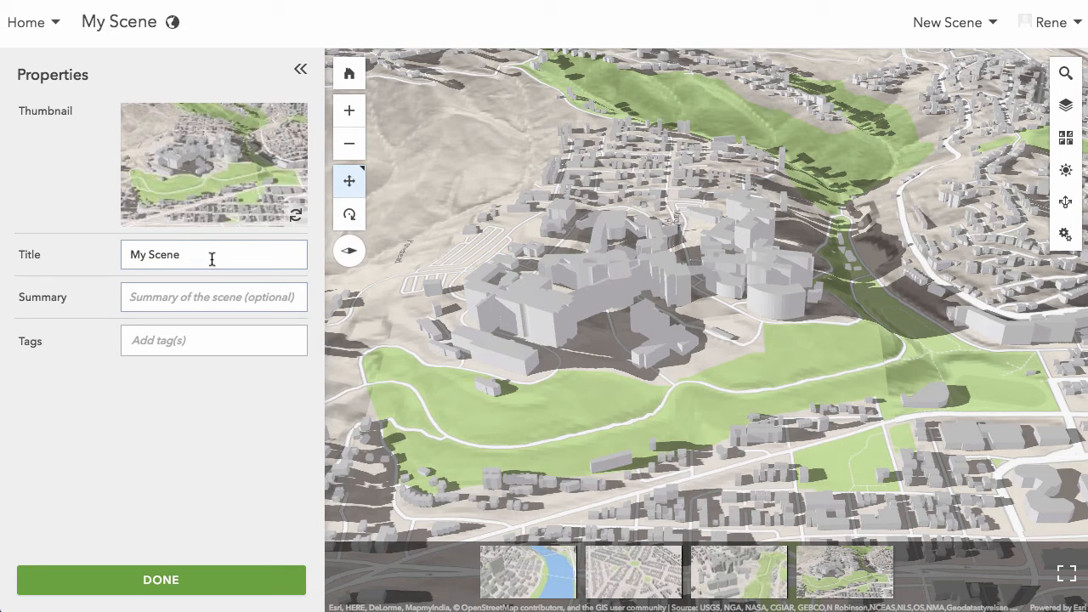
{"action": "left_click_drag", "start_coordinate": [212, 258], "coordinate": [65, 246]}
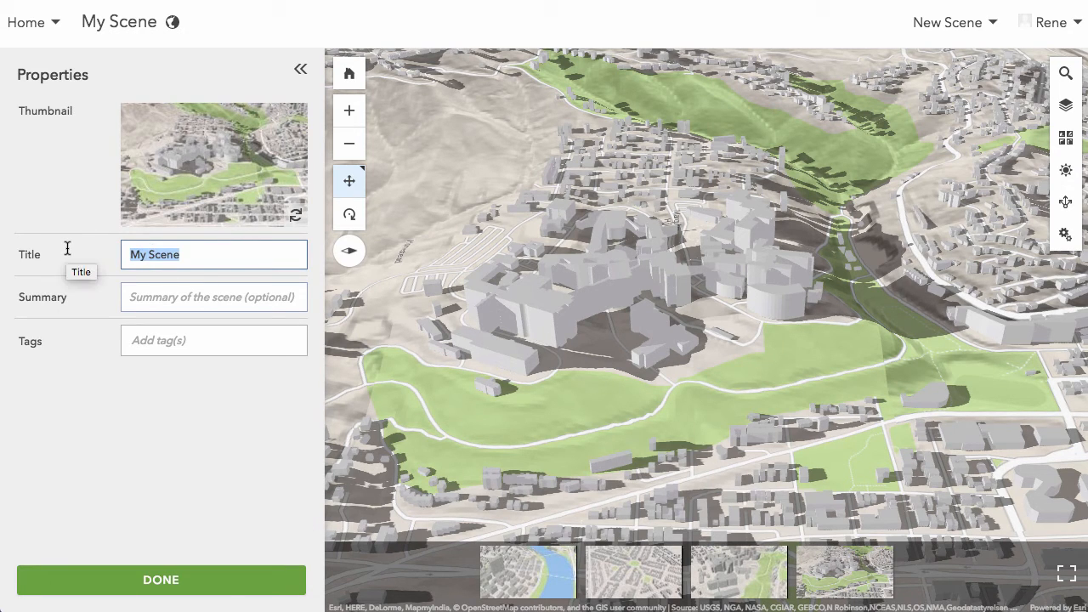
{"action": "type", "text": "My Awesome Scene"}
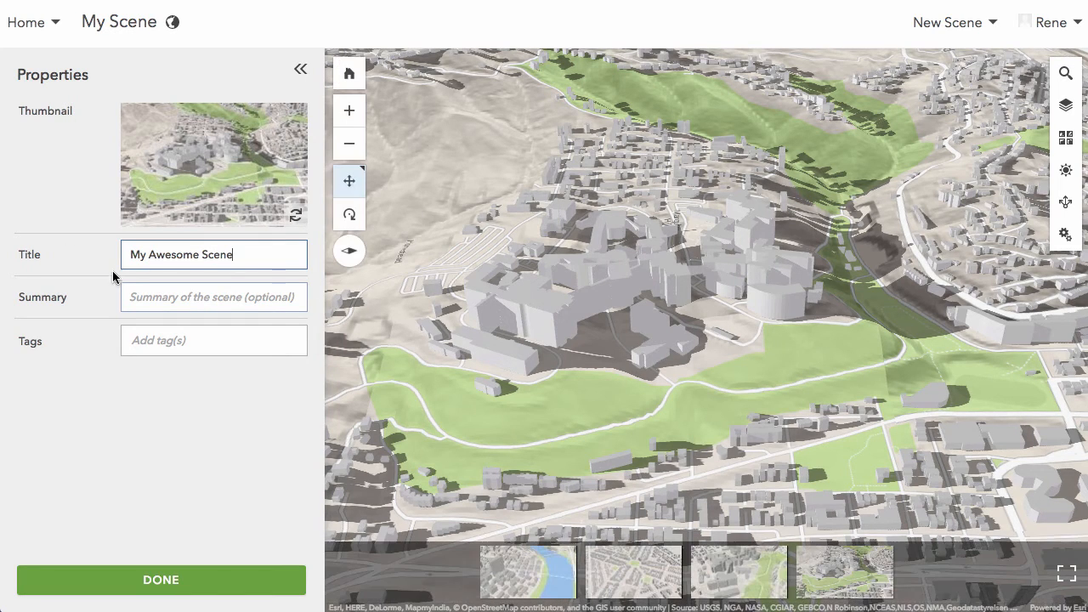
- Add the tag "test" to the scene's properties, leaving the summary empty, and save the scene to My Content
{"action": "left_click", "coordinate": [218, 299]}
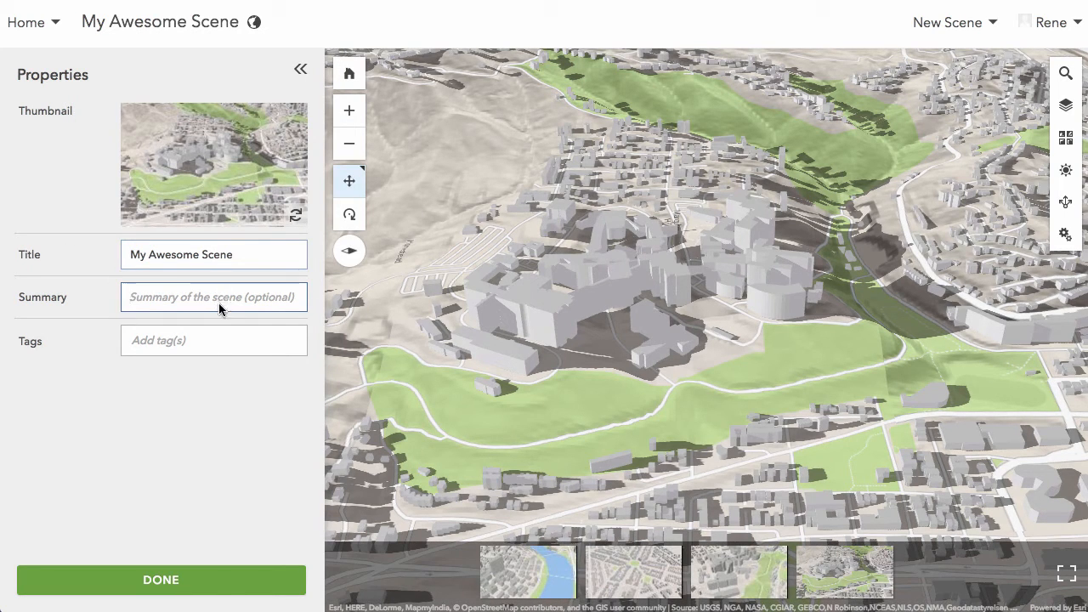
{"action": "left_click", "coordinate": [216, 344]}
{"action": "type", "text": "test"}
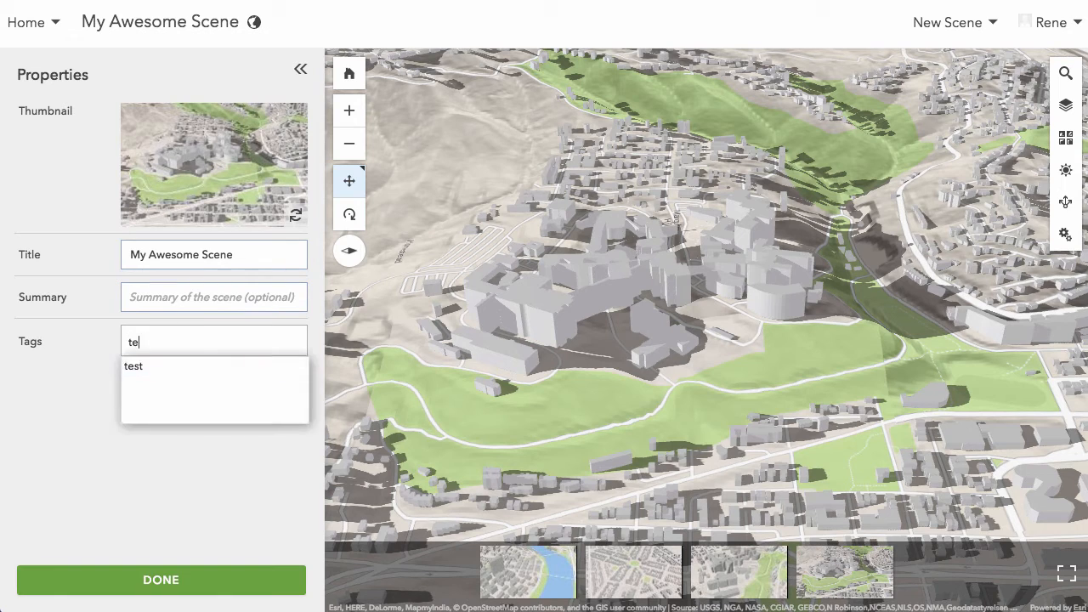
{"action": "key", "text": "Return"}
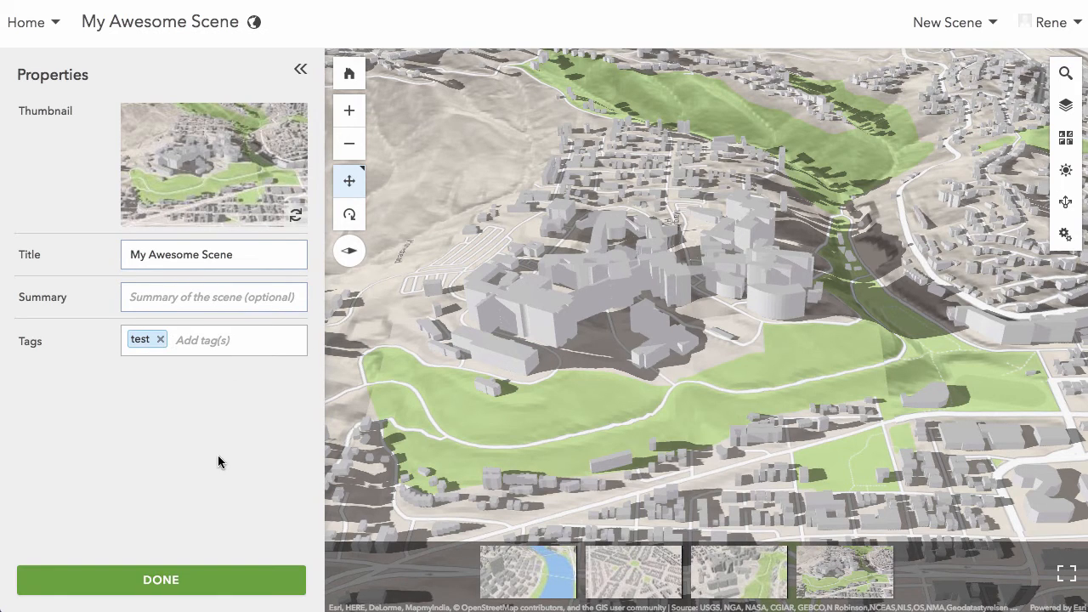
{"action": "left_click", "coordinate": [174, 585]}
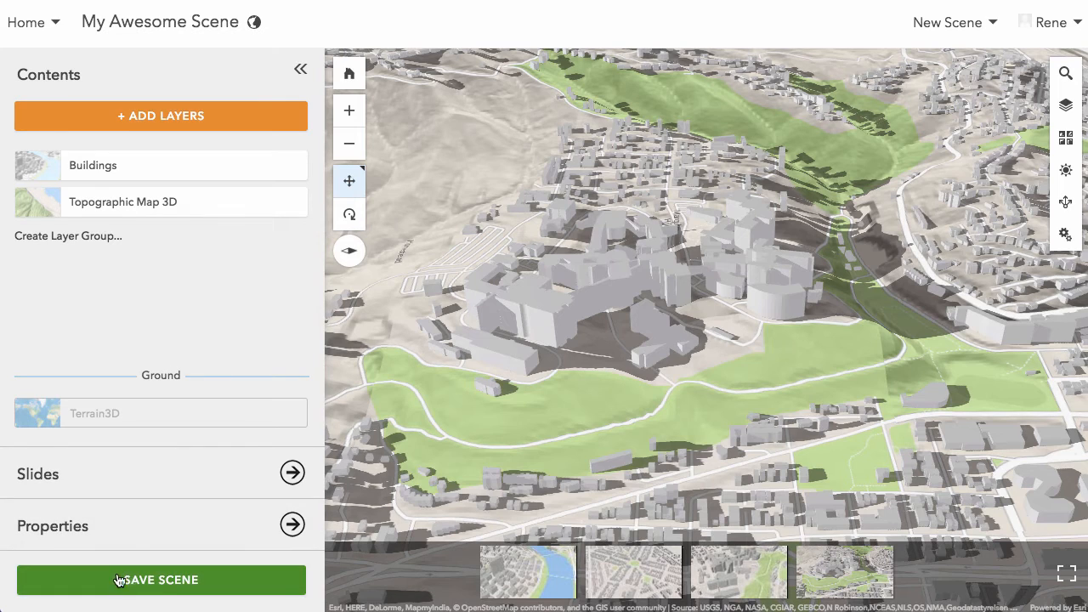
{"action": "left_click", "coordinate": [175, 582]}
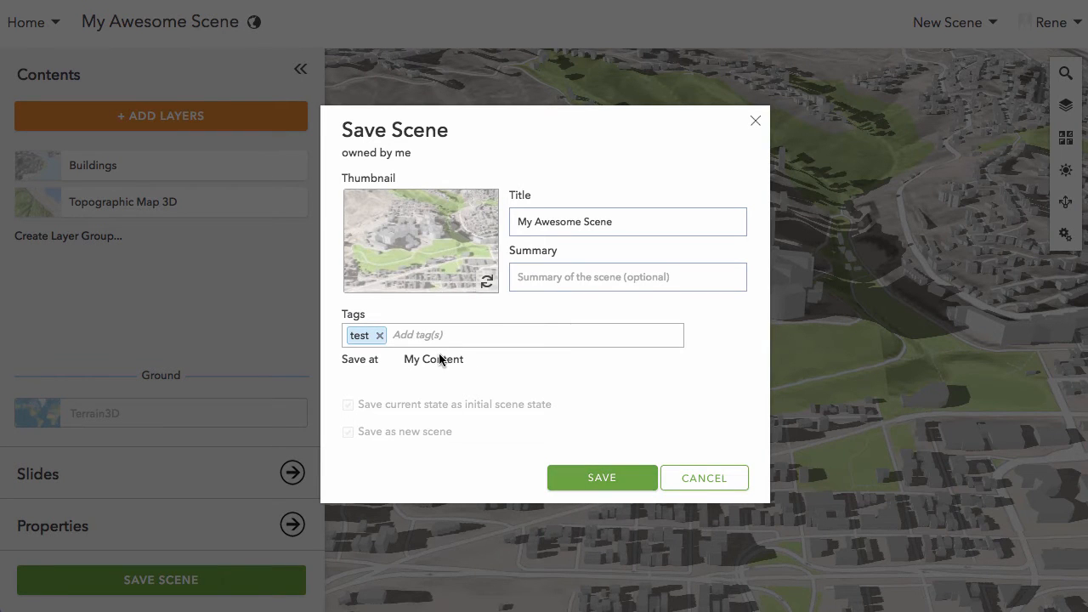
{"action": "left_click", "coordinate": [601, 477]}
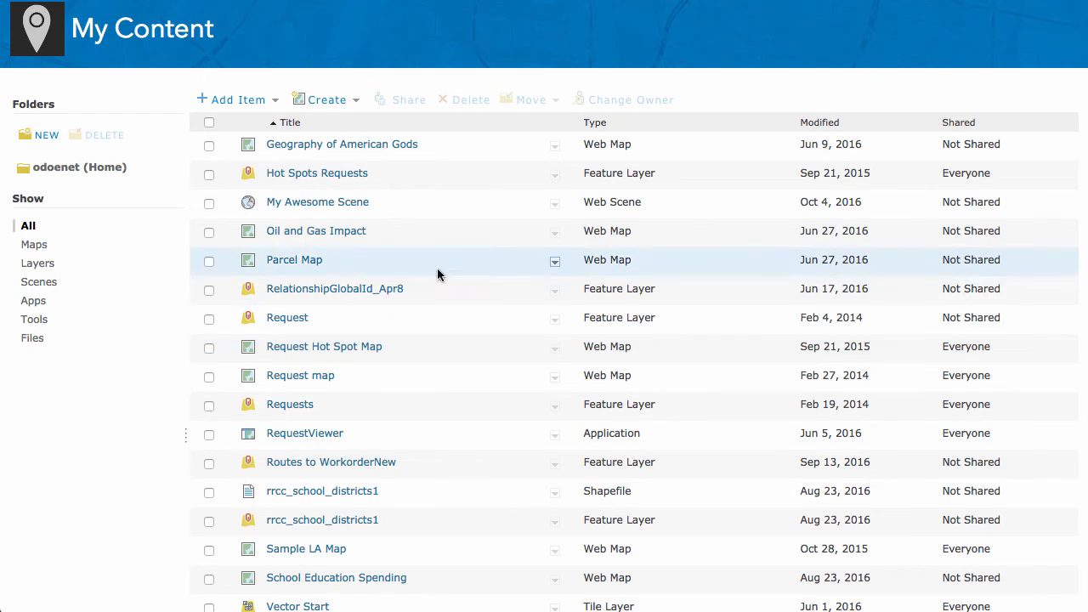
- Share the My Awesome Scene web scene with Everyone (public) from the My Content list
{"action": "left_click", "coordinate": [209, 203]}
{"action": "left_click", "coordinate": [401, 108]}
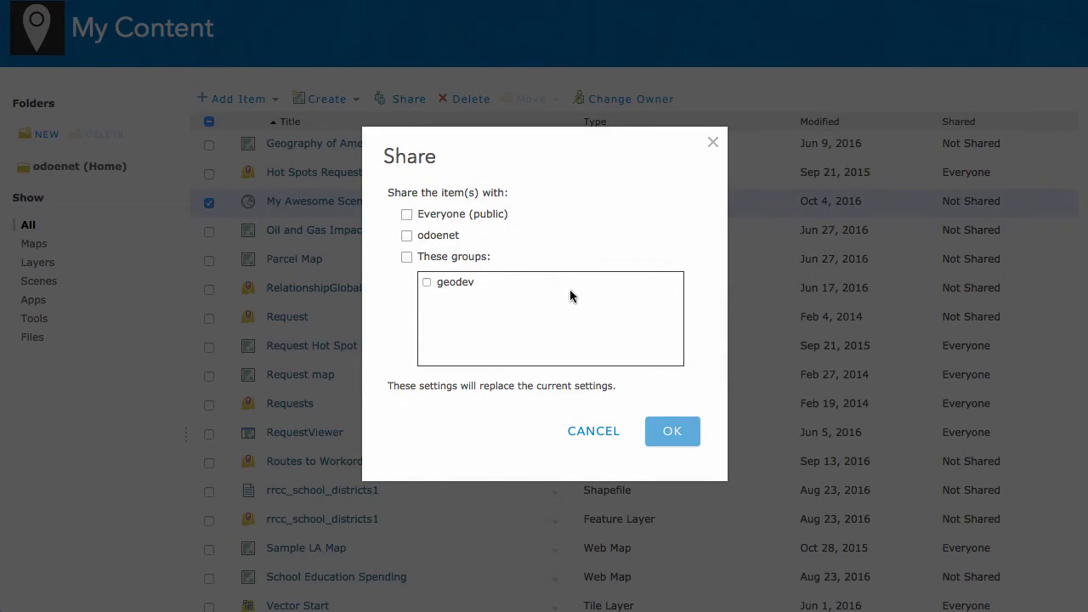
{"action": "left_click", "coordinate": [465, 214]}
{"action": "left_click", "coordinate": [692, 439]}
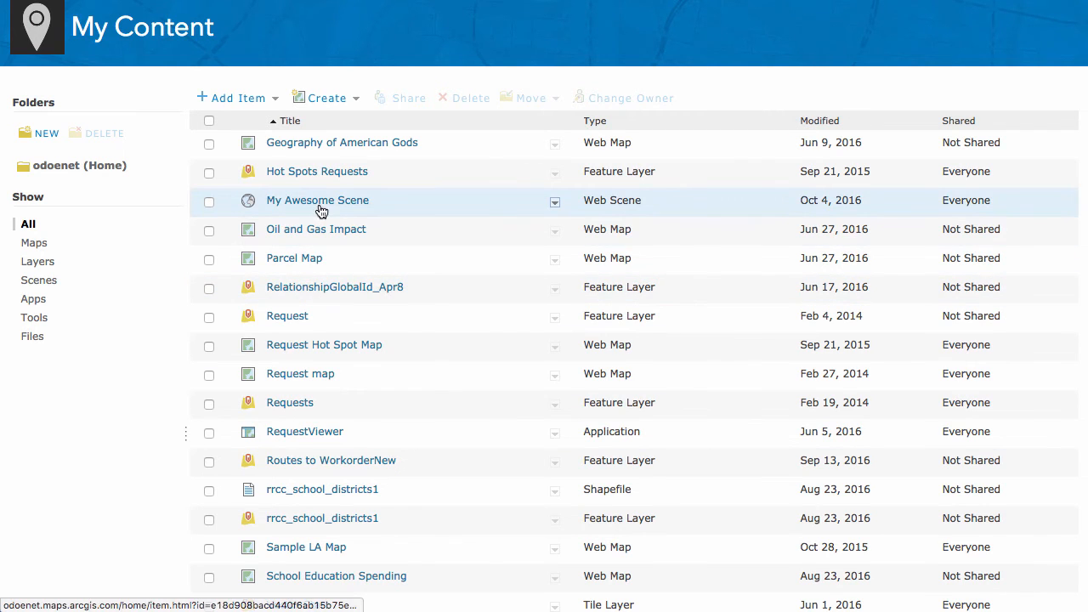
- Open the item page of My Awesome Scene and copy the scene's item ID from the page address
{"action": "left_click", "coordinate": [339, 208]}
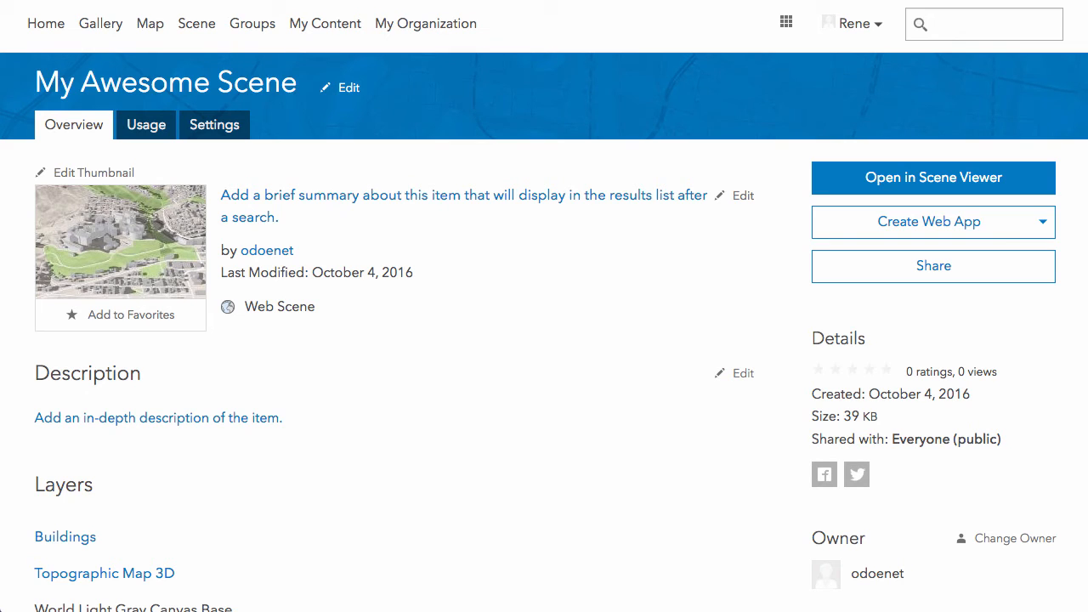
{"action": "right_click", "coordinate": [403, 0]}
{"action": "left_click", "coordinate": [453, 0]}
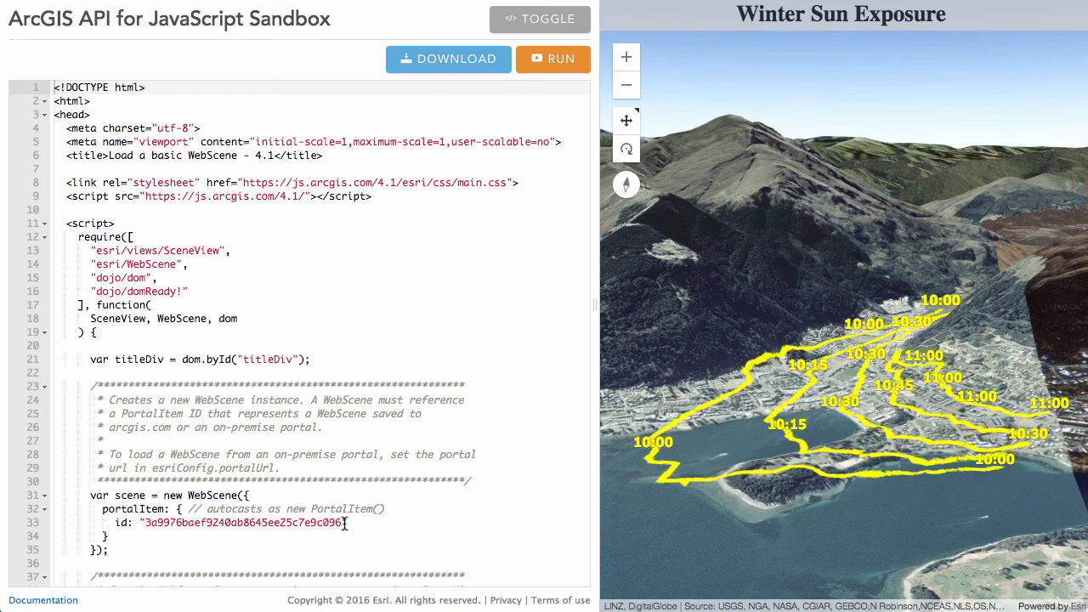
- In the ArcGIS API for JavaScript Sandbox, replace the WebScene's portalItem id with the copied scene ID and run the code
{"action": "left_click_drag", "start_coordinate": [344, 522], "coordinate": [146, 522]}
{"action": "key", "text": "BackSpace"}
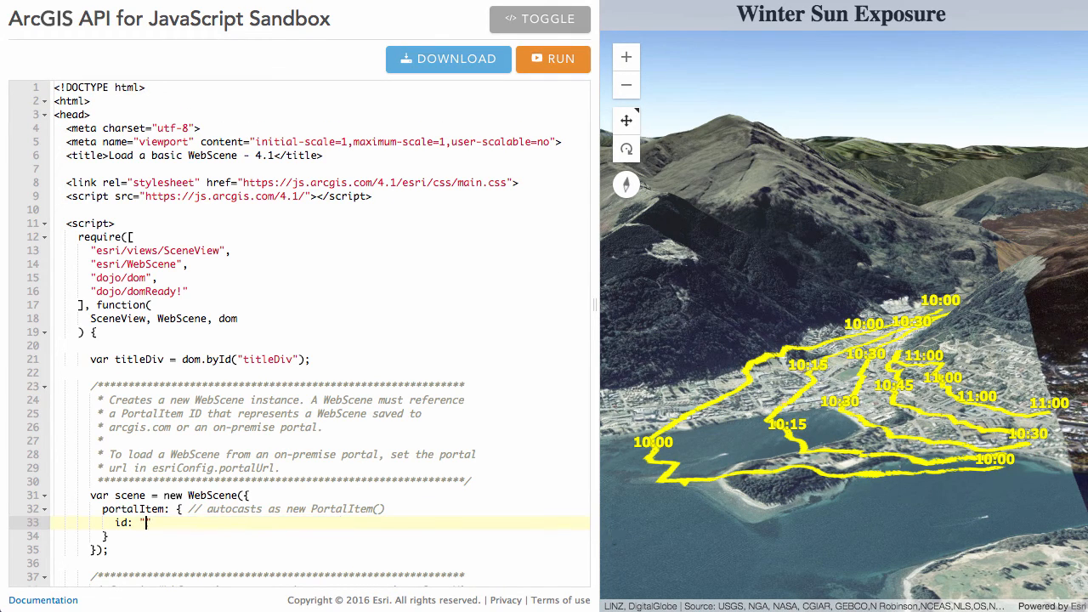
{"action": "type", "text": "e18d908bacd440f6ab15b75e85f637b4"}
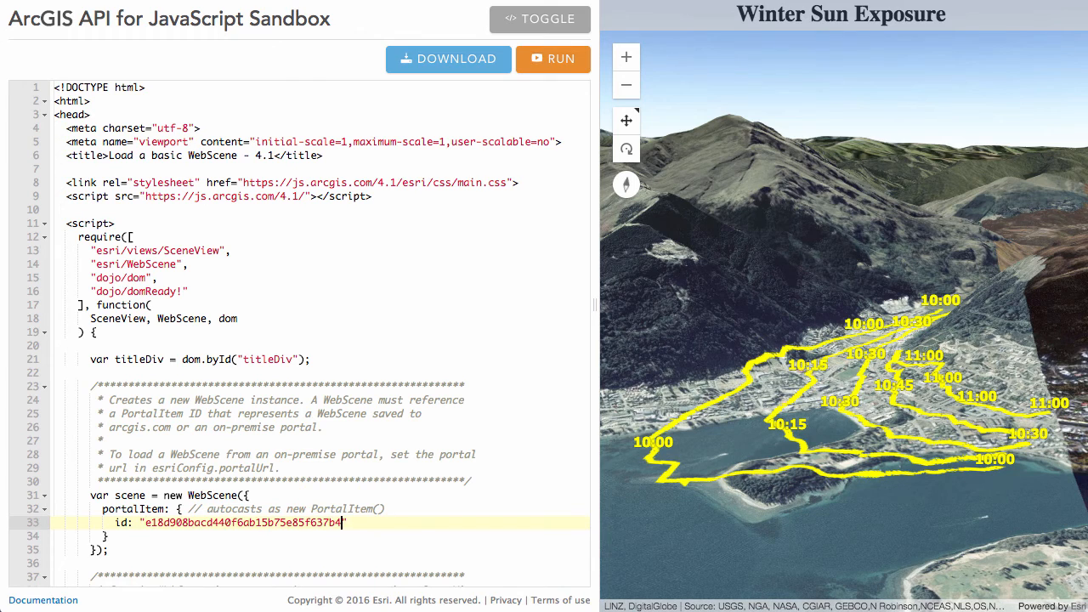
{"action": "left_click", "coordinate": [548, 61]}
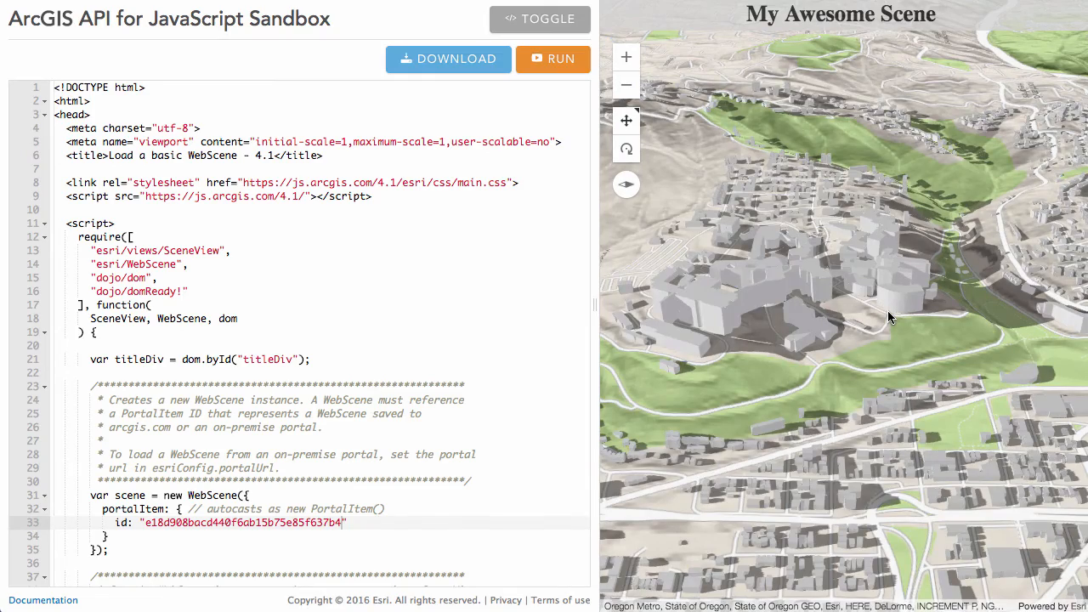
- Examine the hillside building complex and its surroundings in the sandbox's scene preview from several directions and distances
{"action": "right_click_drag", "start_coordinate": [847, 362], "coordinate": [934, 364]}
{"action": "right_click_drag", "start_coordinate": [774, 360], "coordinate": [917, 347]}
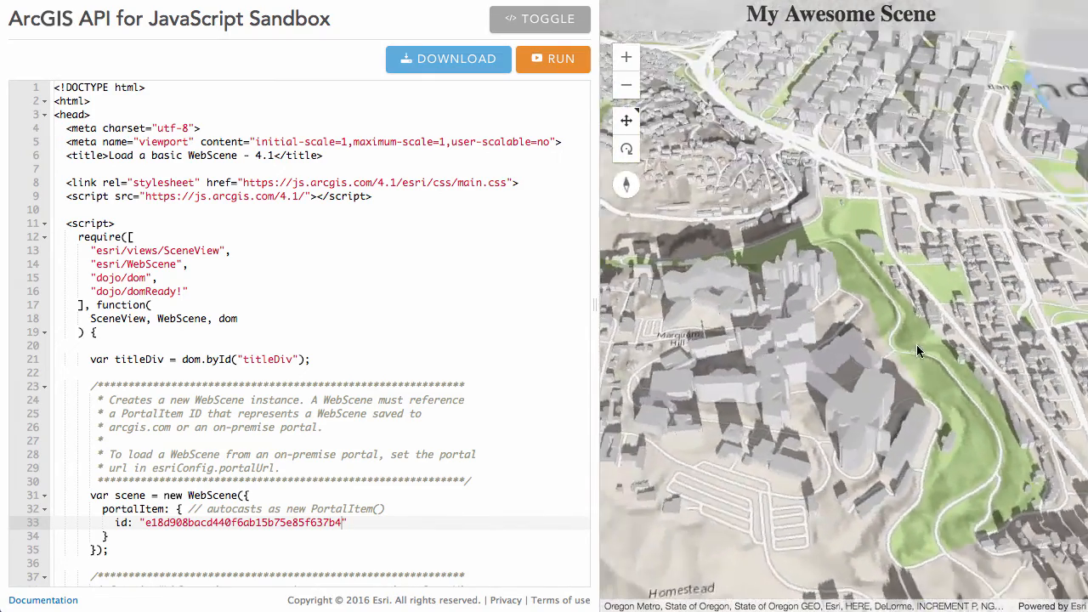
{"action": "scroll", "coordinate": [864, 381], "scroll_direction": "up", "scroll_amount": 4}
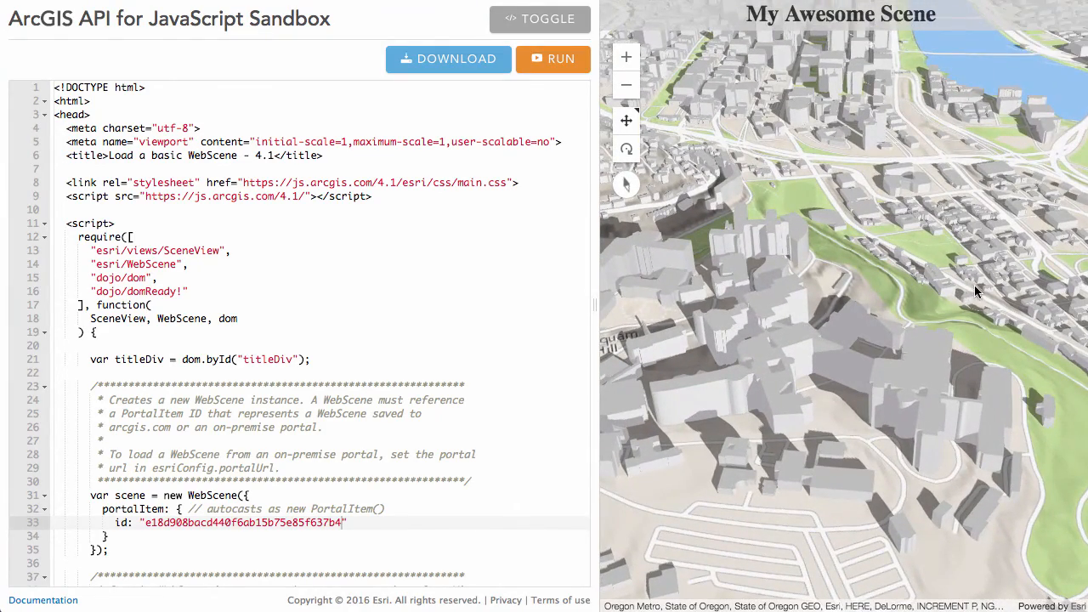
{"action": "right_click_drag", "start_coordinate": [976, 364], "coordinate": [851, 364]}
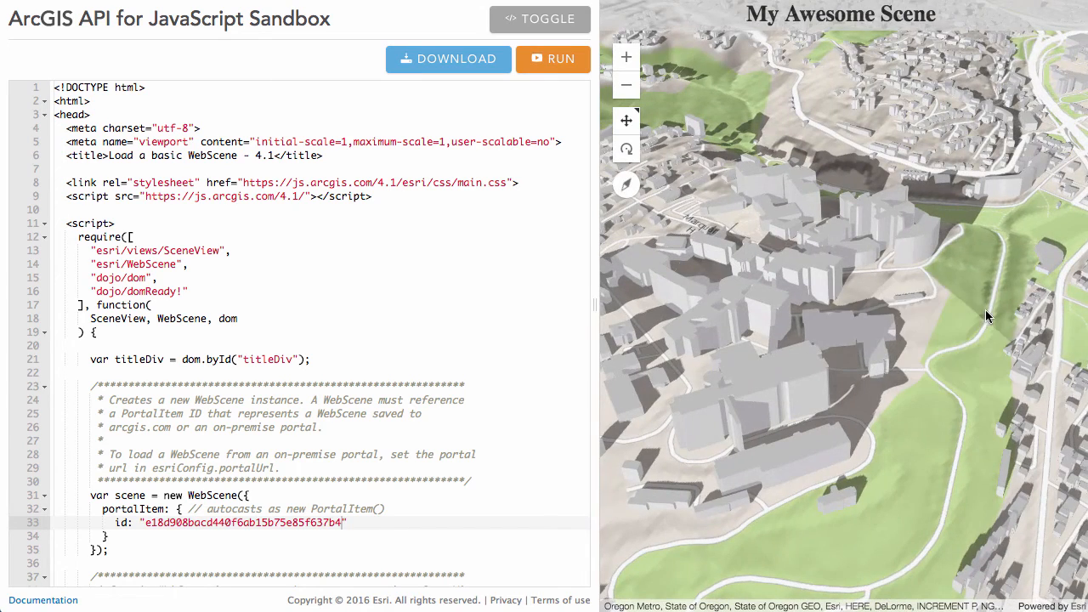
{"action": "right_click_drag", "start_coordinate": [986, 310], "coordinate": [885, 329]}
{"action": "scroll", "coordinate": [881, 331], "scroll_direction": "down", "scroll_amount": 3}
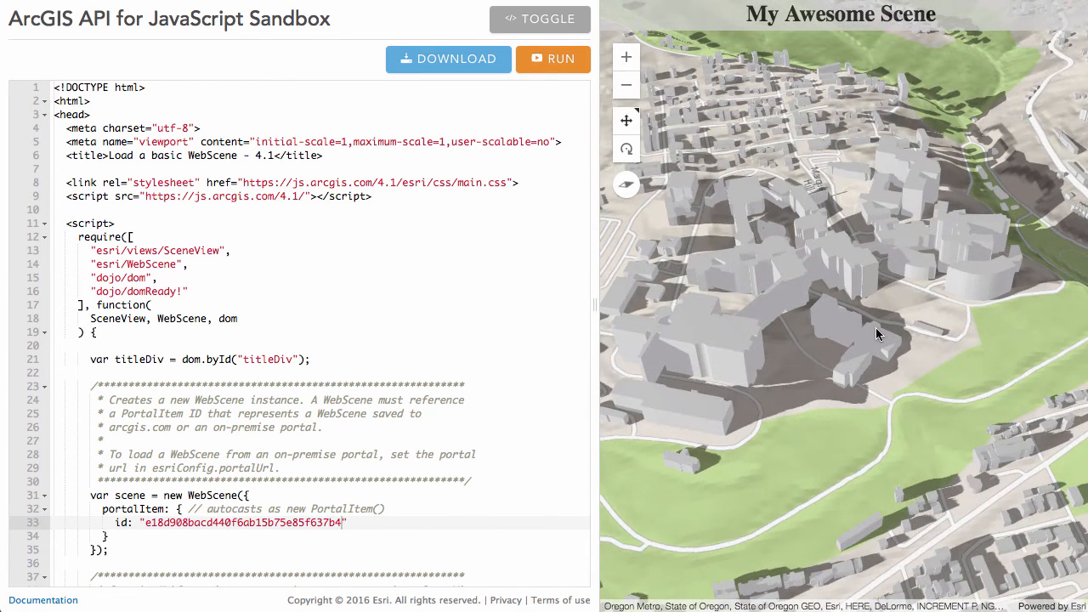